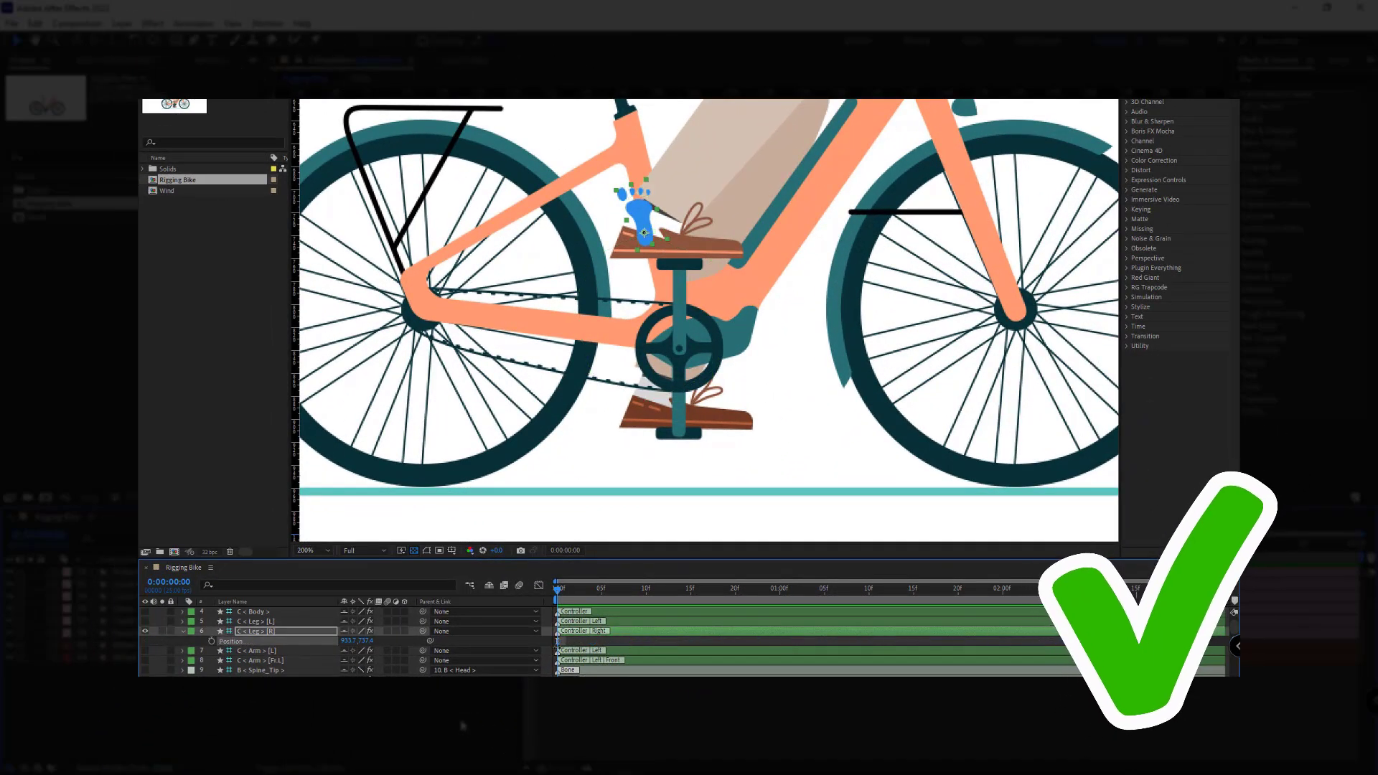
Step: Parent the C < Leg [R] controller to Pedal 01 and set a parent for the C < Leg [L] controller
click(485, 630)
click(502, 567)
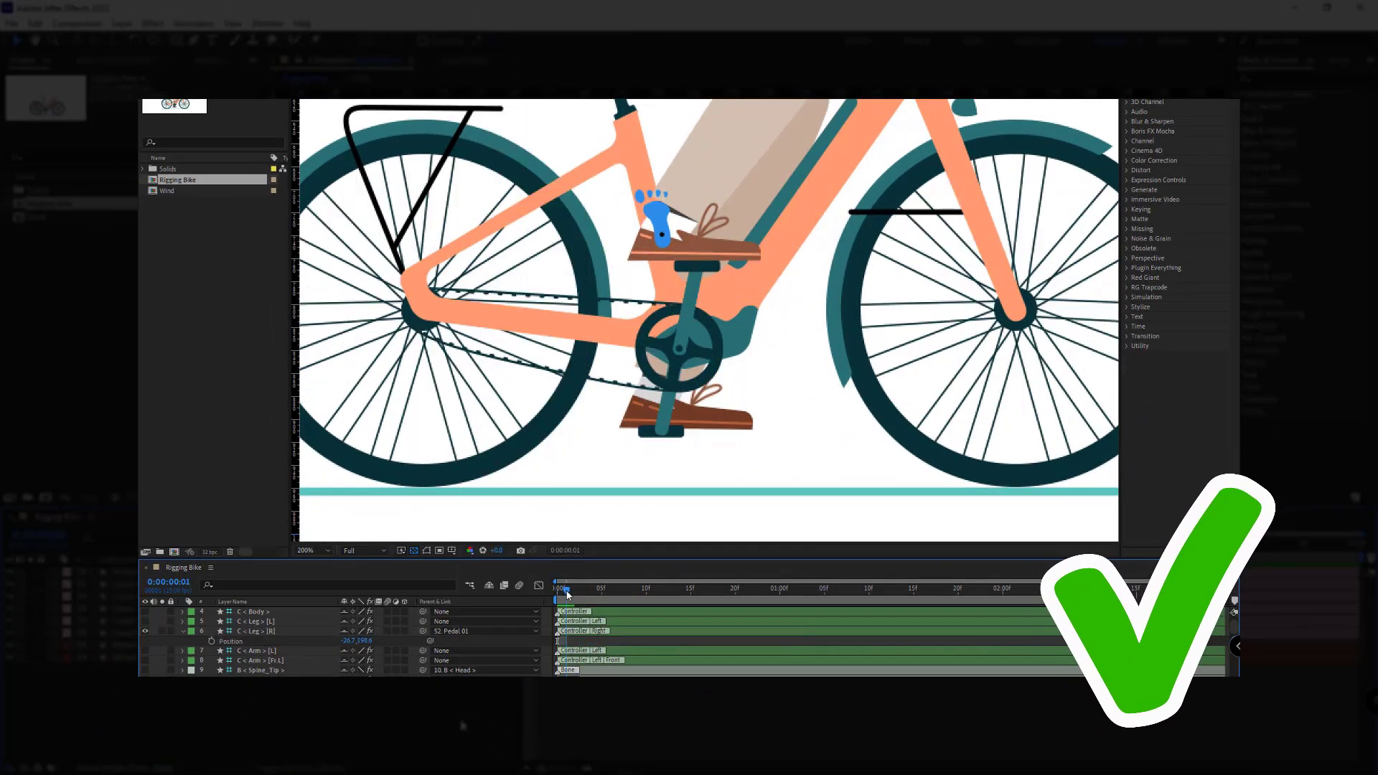
drag(570, 590, 507, 591)
click(267, 622)
click(485, 622)
click(503, 592)
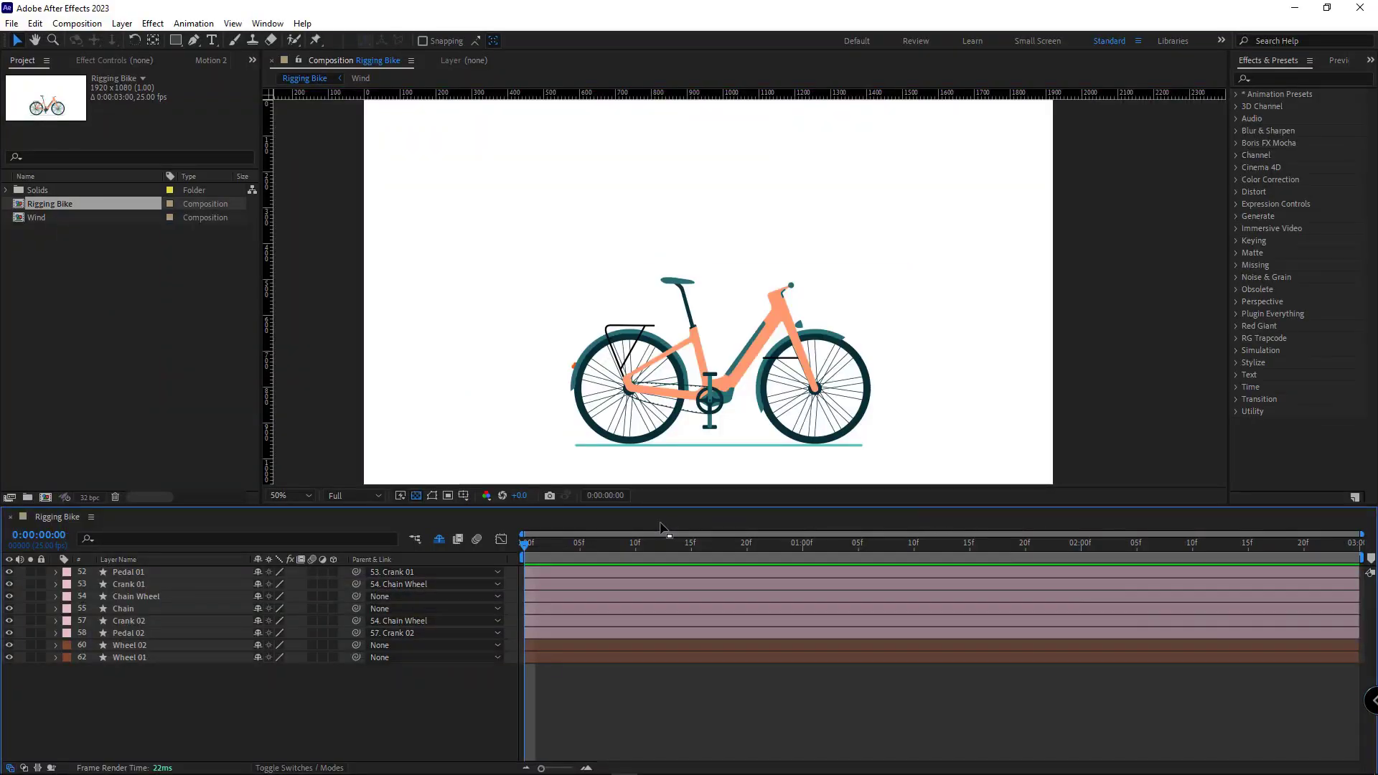
Step: Isolate the Chain Wheel, Crank 01, Crank 02, Pedal 01 and Pedal 02 layers in the composition view
scroll(710, 391, up, 4)
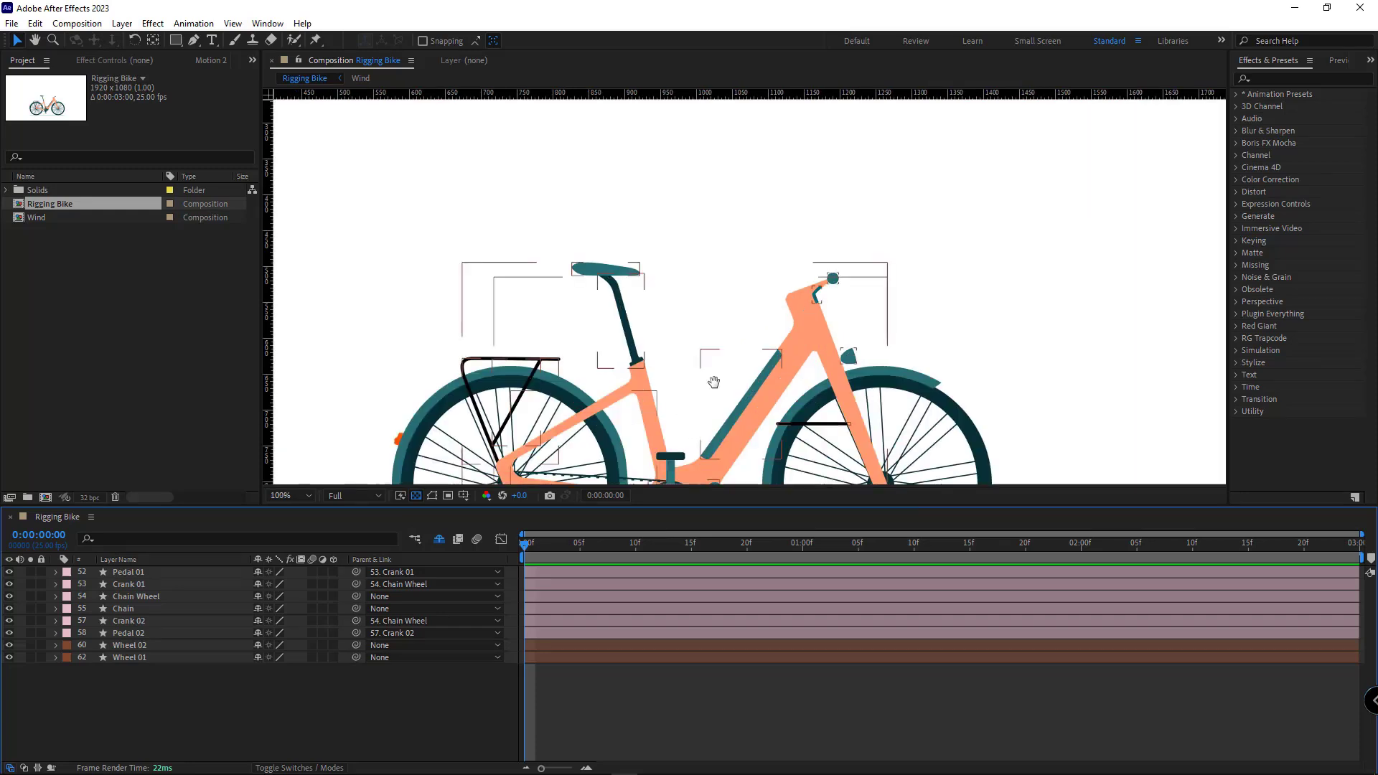
click(773, 381)
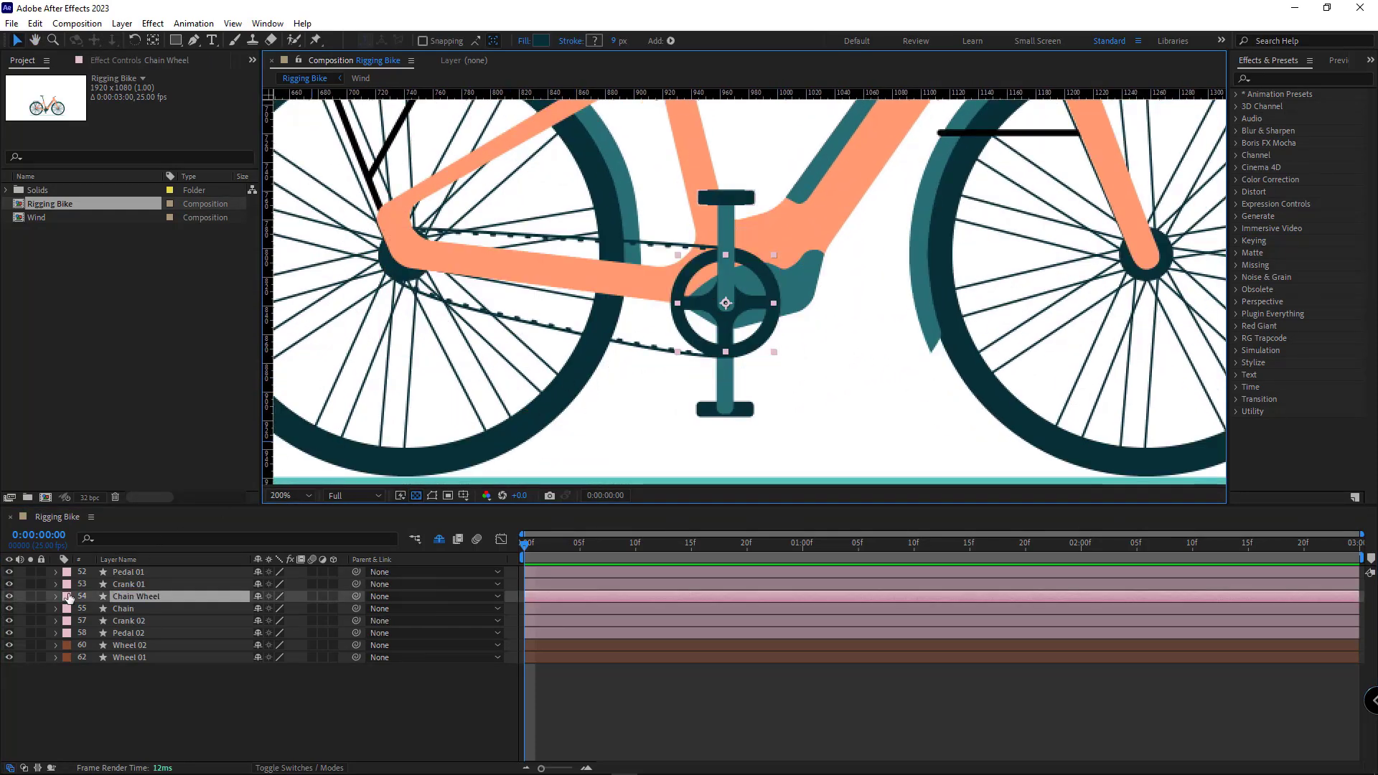
click(30, 597)
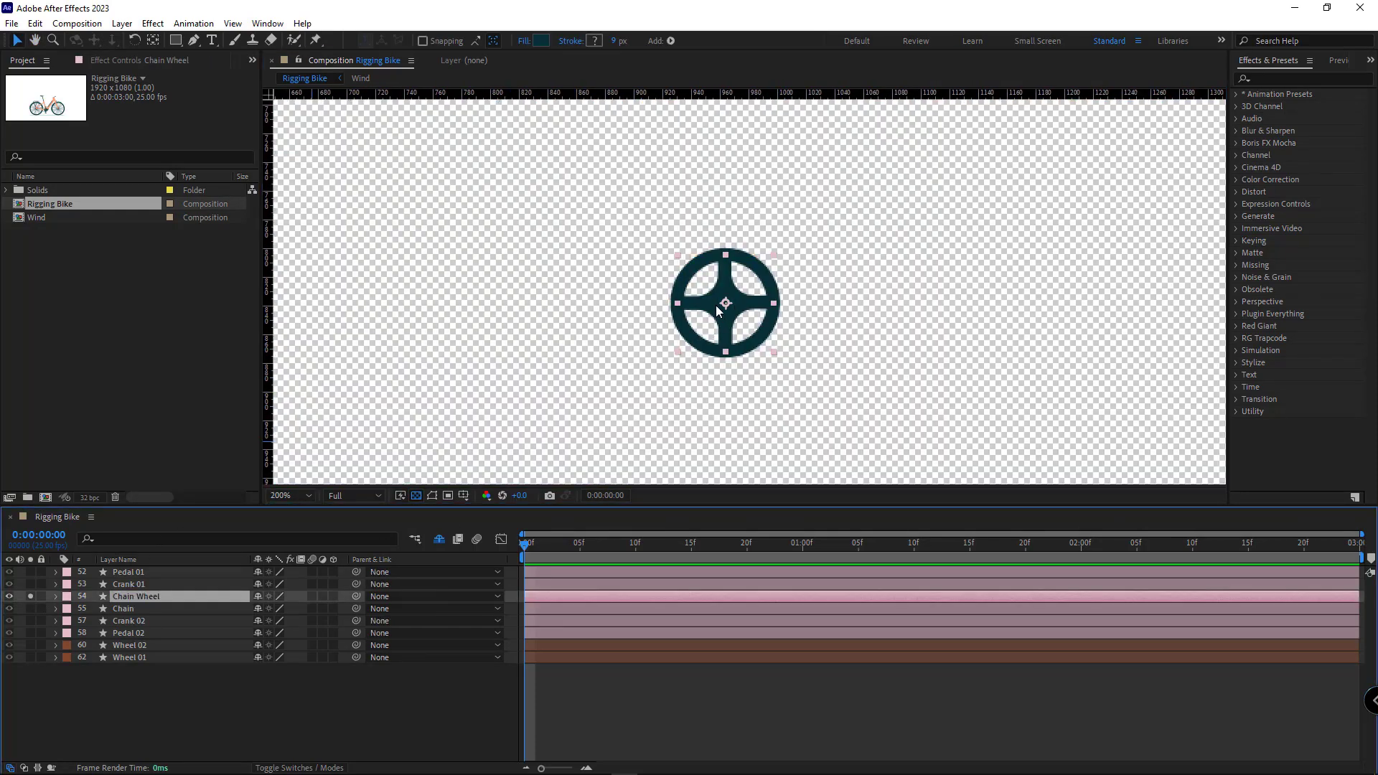
click(128, 584)
click(30, 584)
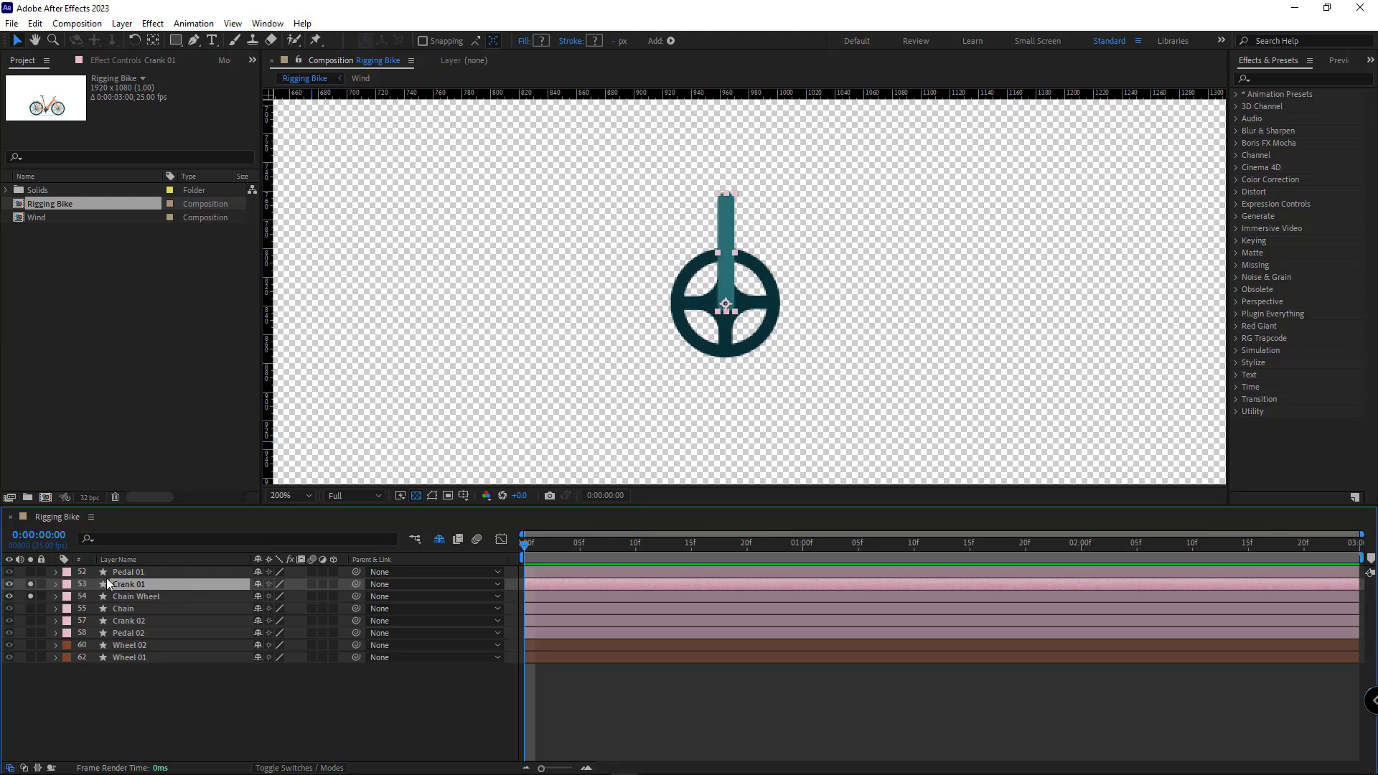
click(118, 620)
click(30, 621)
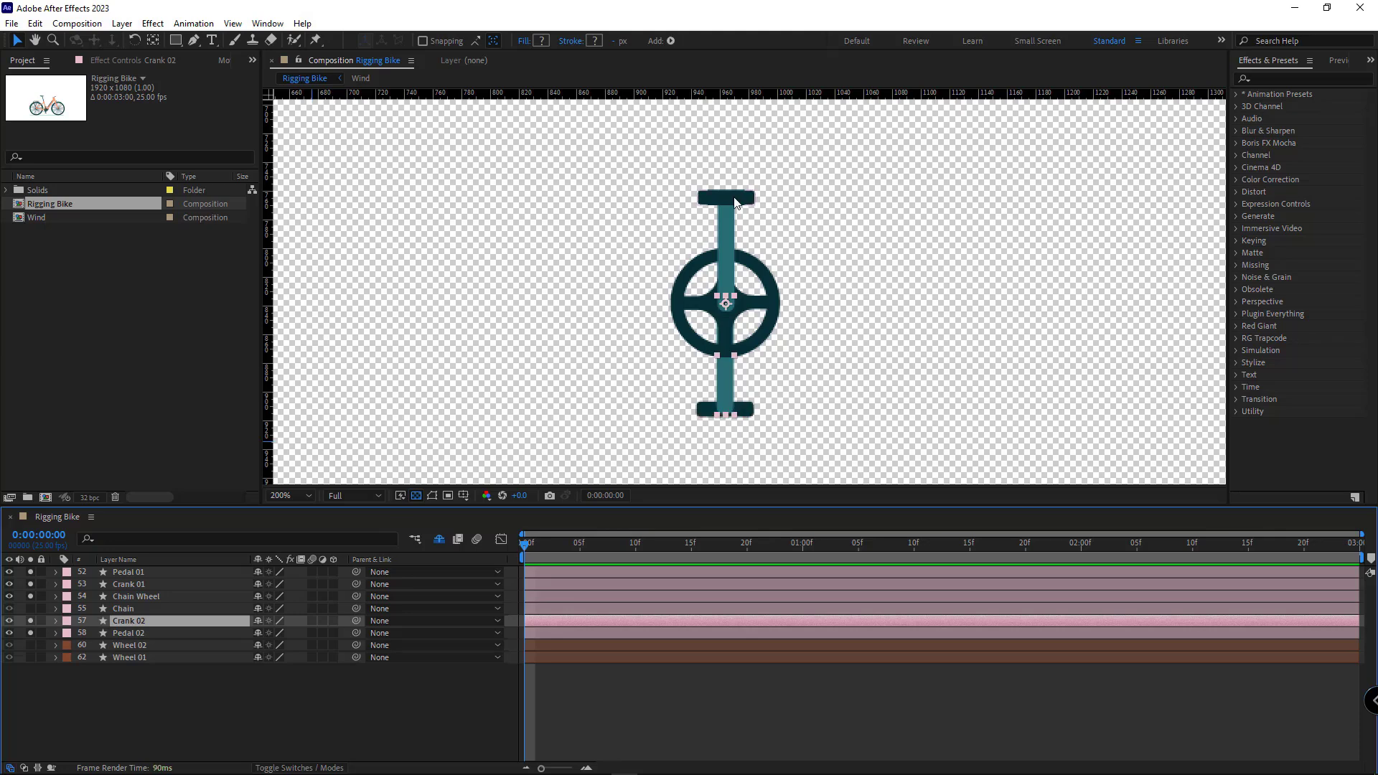
click(732, 203)
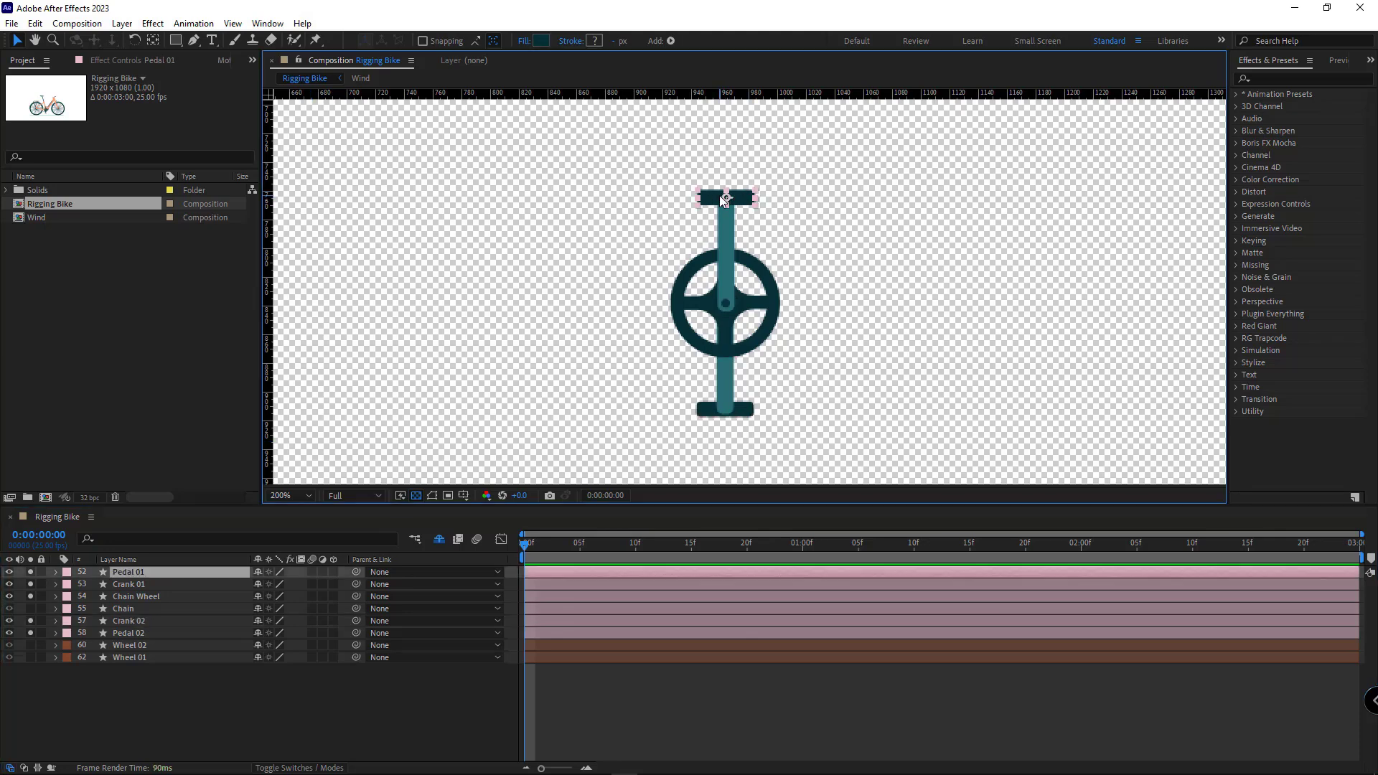
Step: Parent Crank 01 and Crank 02 to Chain Wheel, and test the link with the wheel's Rotation property
click(134, 586)
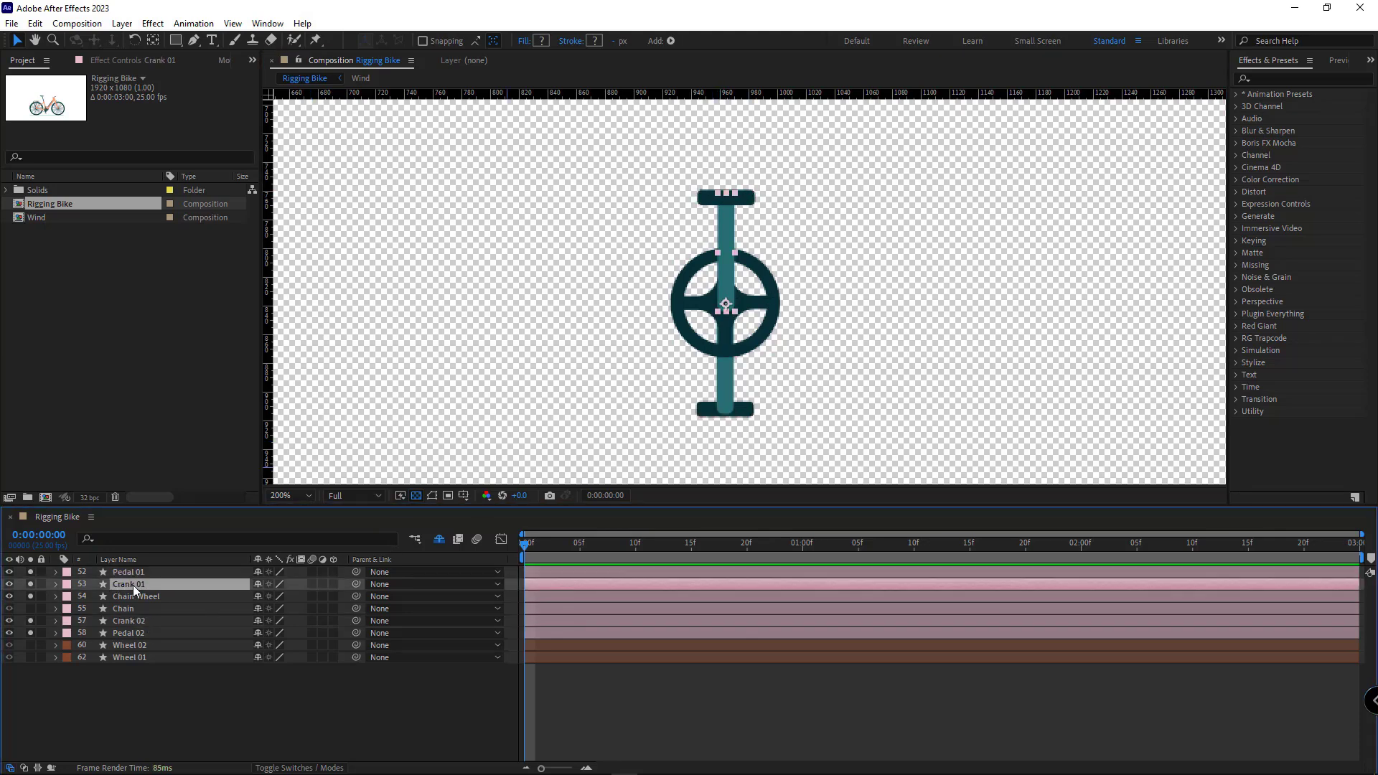
ctrl+click(145, 621)
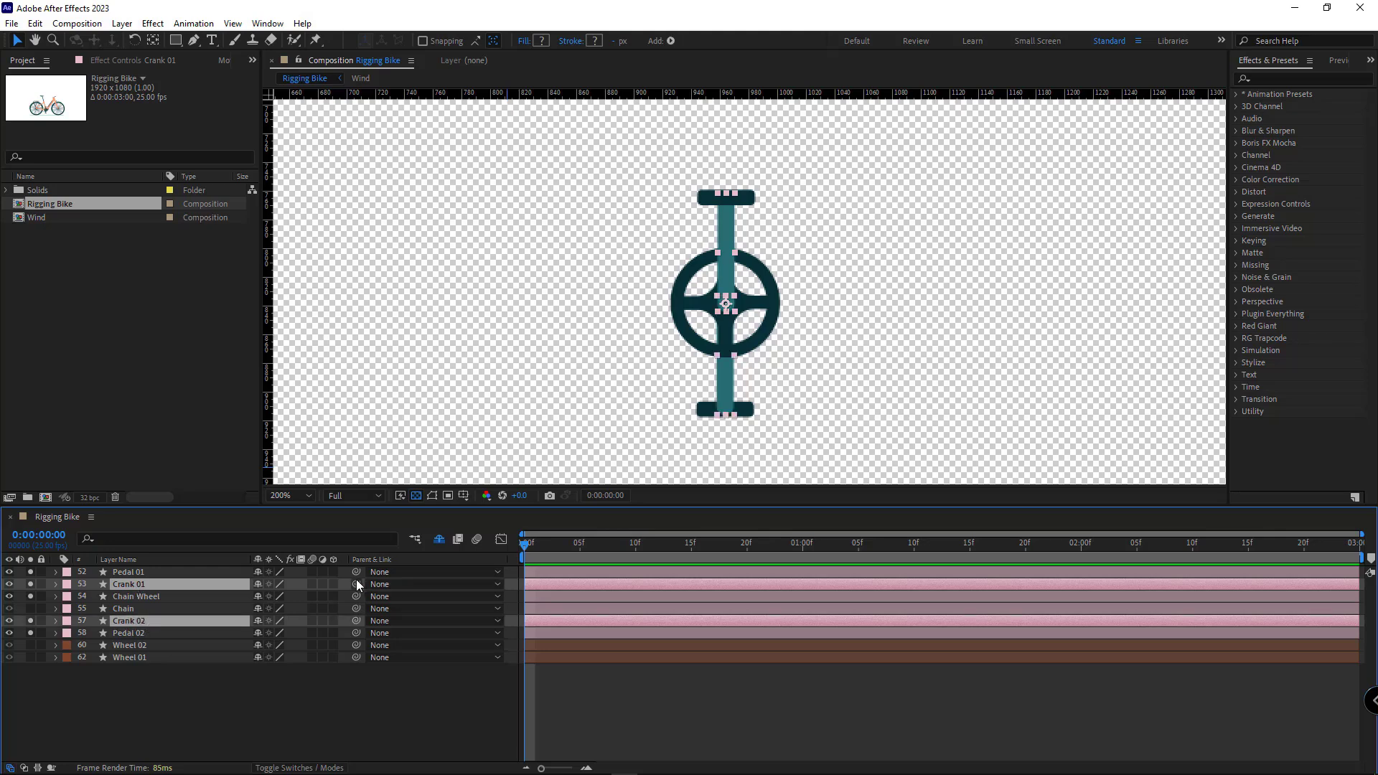
drag(356, 584, 163, 597)
click(164, 597)
key(r)
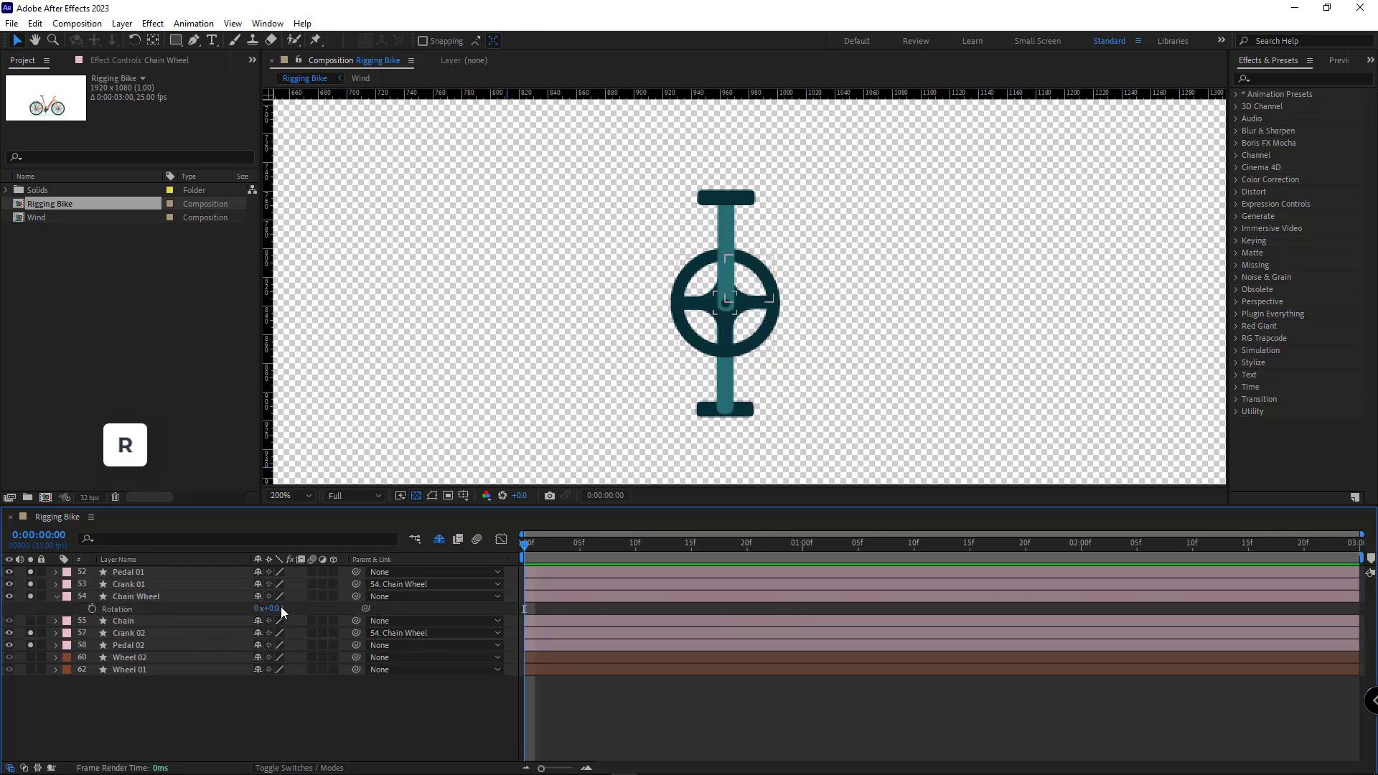
drag(277, 608, 245, 606)
Step: Parent Pedal 01 to Crank 01 and Pedal 02 to Crank 02
click(747, 201)
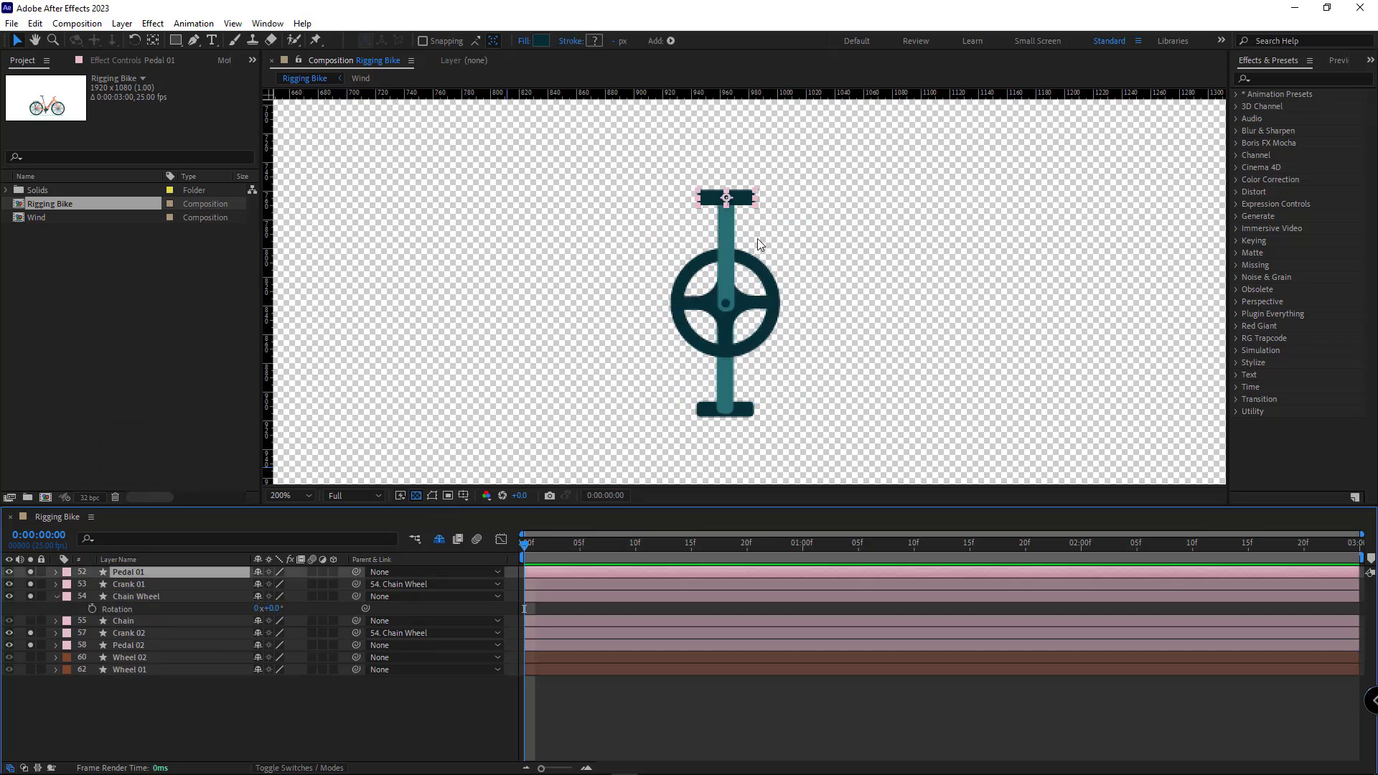
drag(356, 572, 158, 583)
click(320, 646)
drag(356, 646, 132, 633)
Step: Rotate the Chain Wheel to test how the cranks and pedals follow, and undo the test rotations
drag(280, 608, 1309, 602)
click(718, 597)
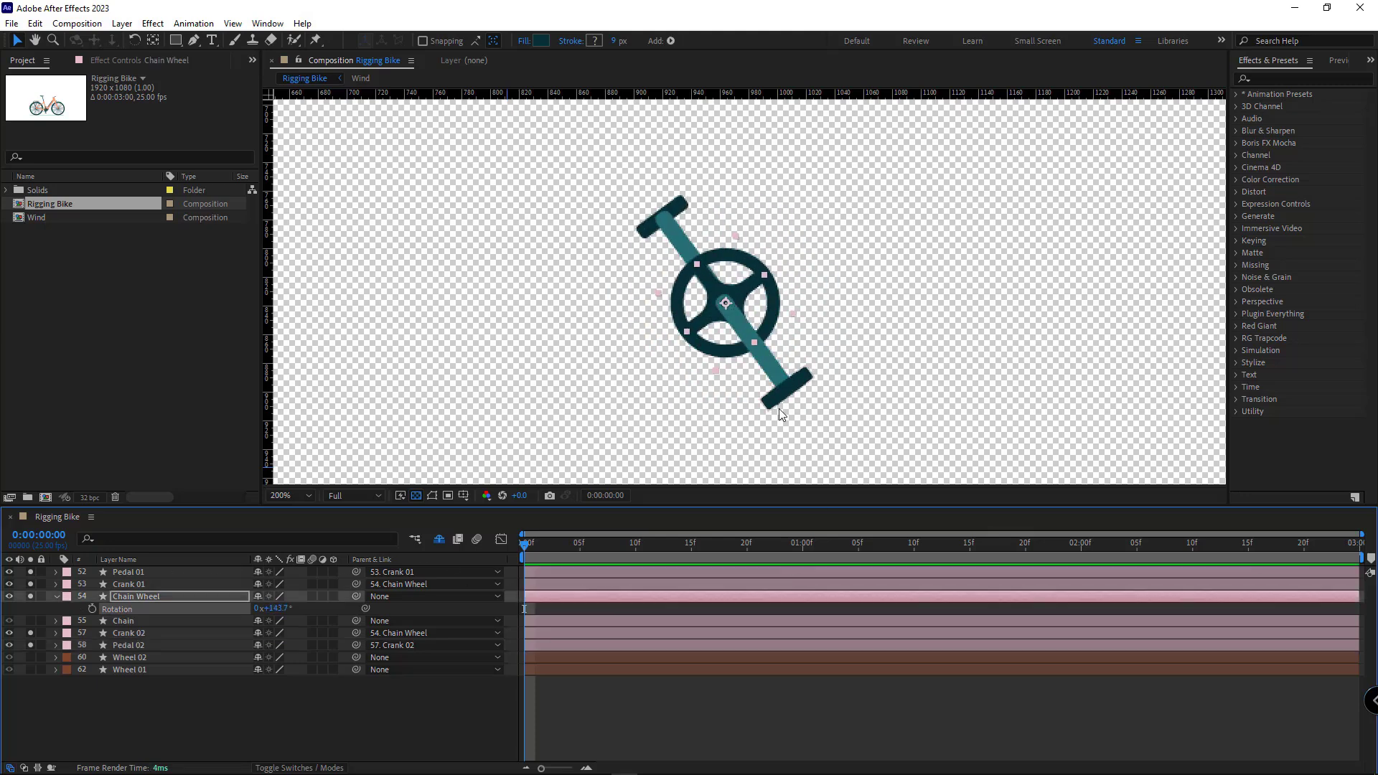
drag(274, 609, 244, 609)
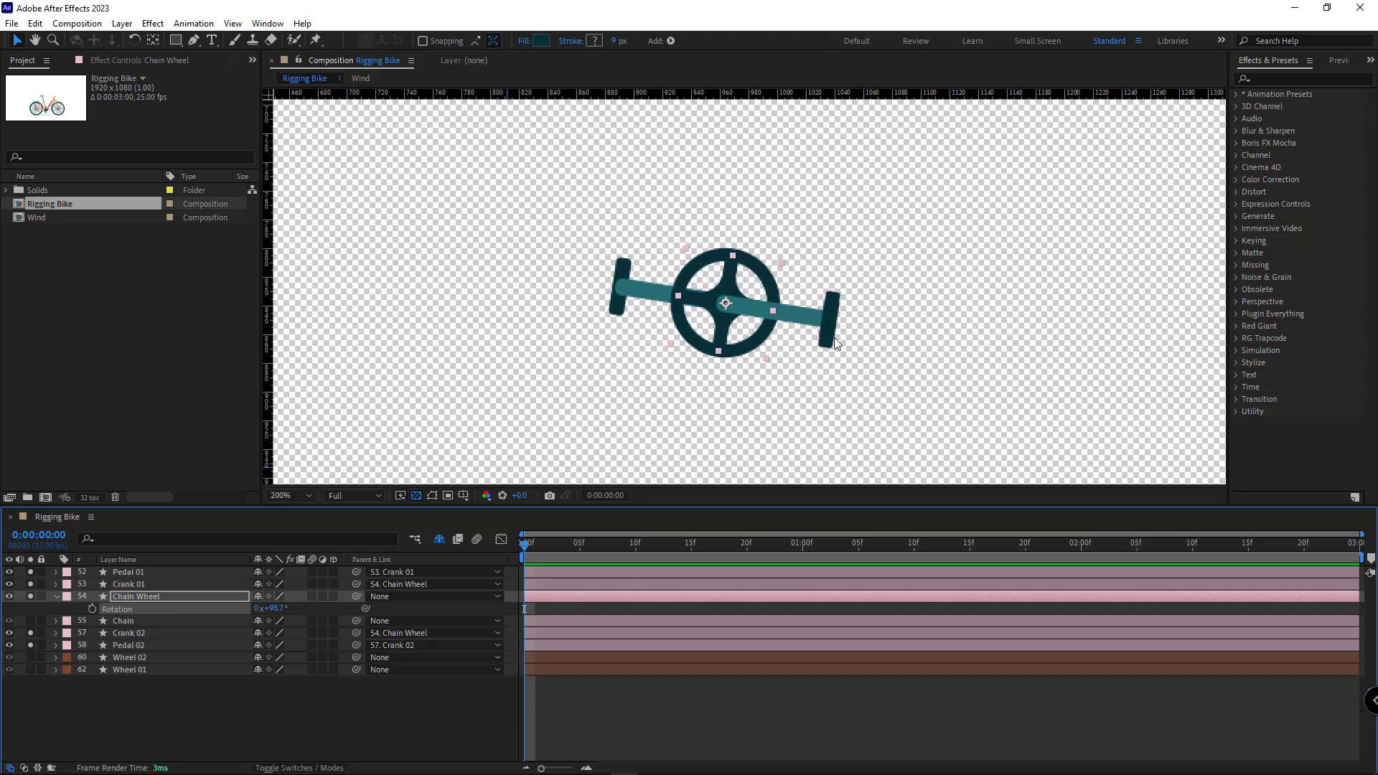
key(ctrl+z)
key(ctrl+z)
key(ctrl+z)
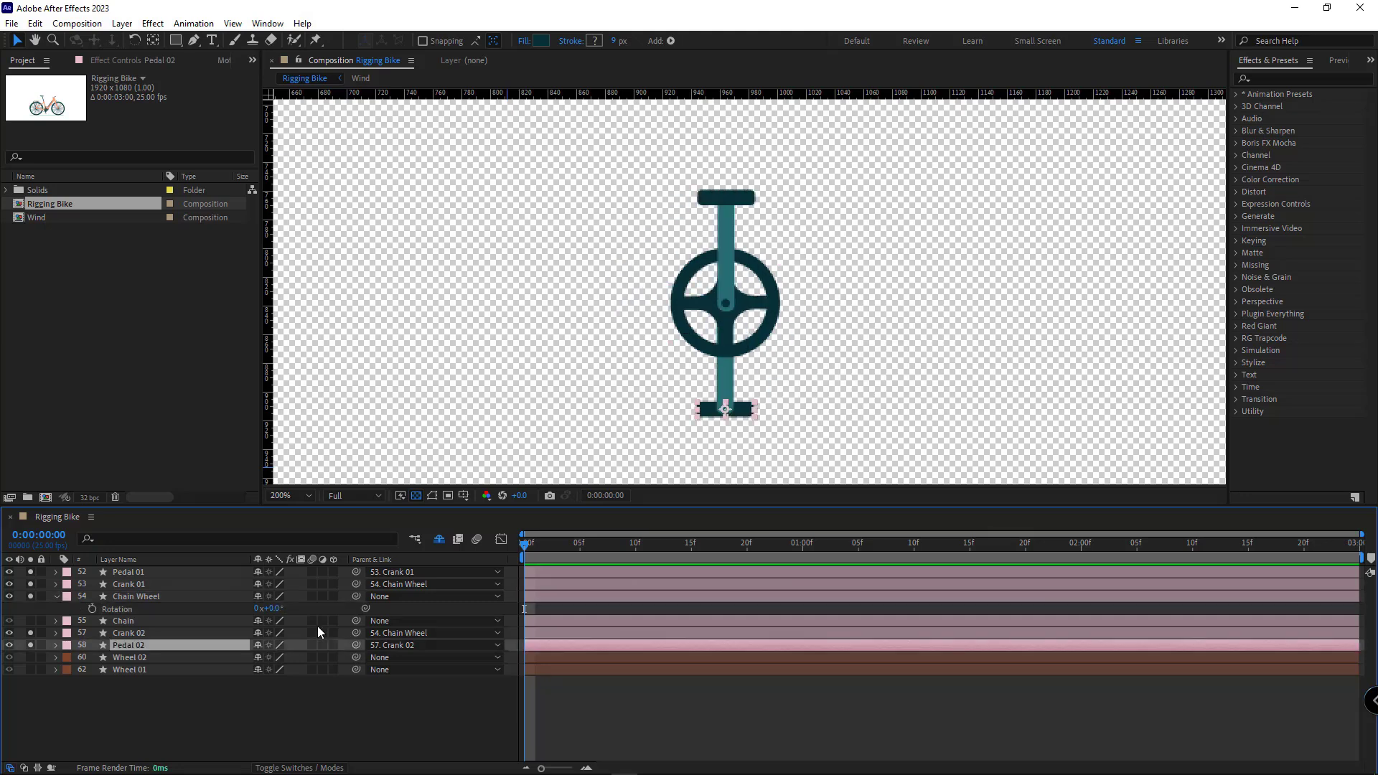
Step: Link Pedal 01's Rotation to the Chain Wheel's Rotation, test it by turning the wheel, and undo the test
click(137, 574)
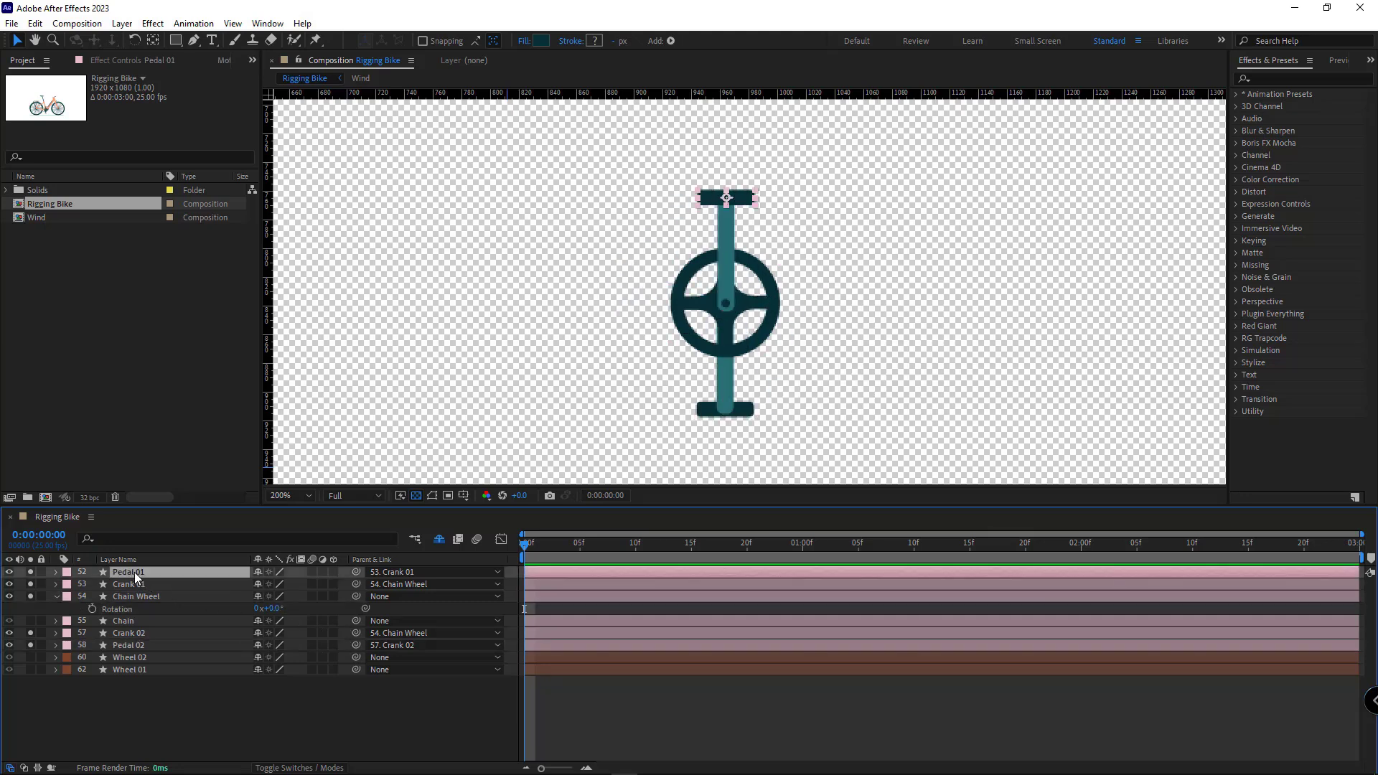
key(r)
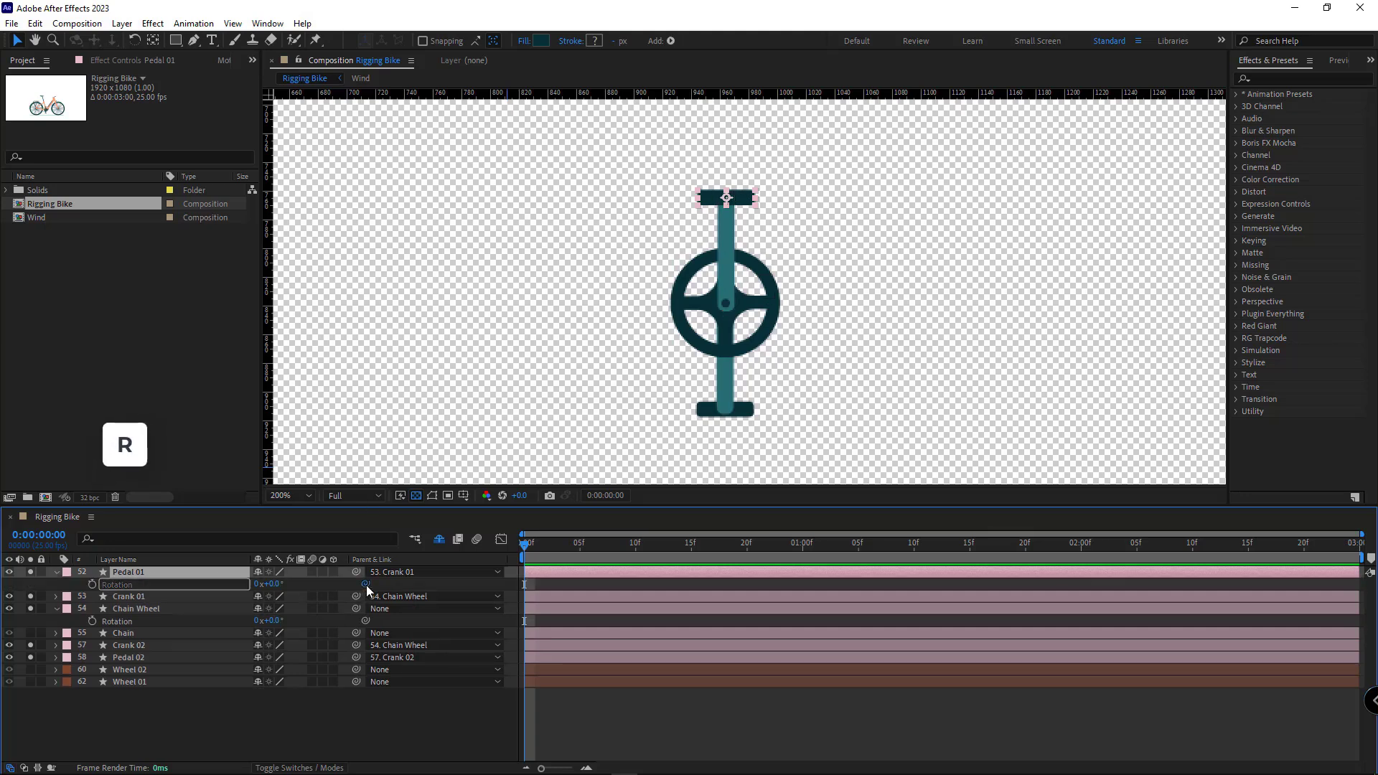
drag(365, 583, 132, 618)
mouse_move(278, 621)
mouse_down()
mouse_move(727, 621)
mouse_move(252, 621)
mouse_move(271, 621)
mouse_up()
key(ctrl+z)
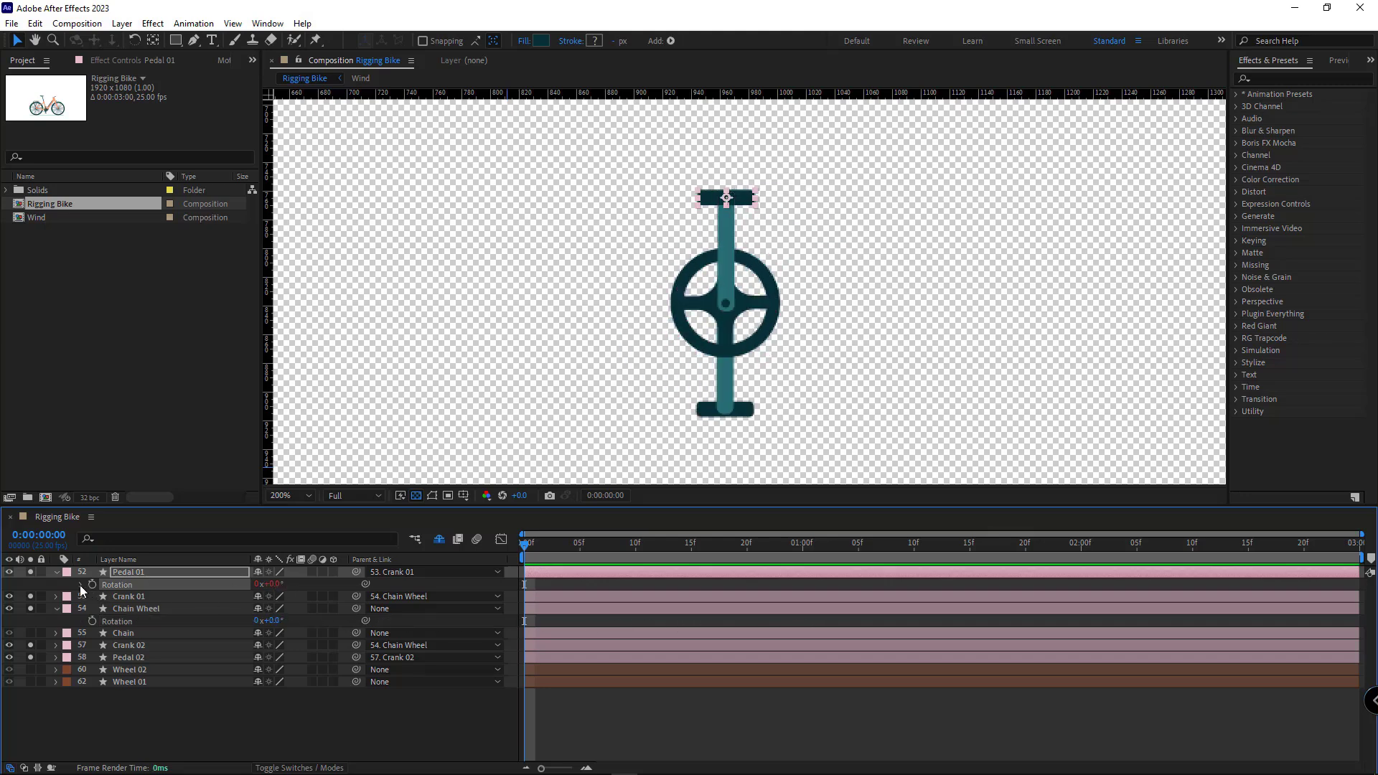
Step: Change Pedal 01's Rotation expression to thisComp.layer("Chain Wheel").transform.rotation*-1
drag(365, 584, 365, 621)
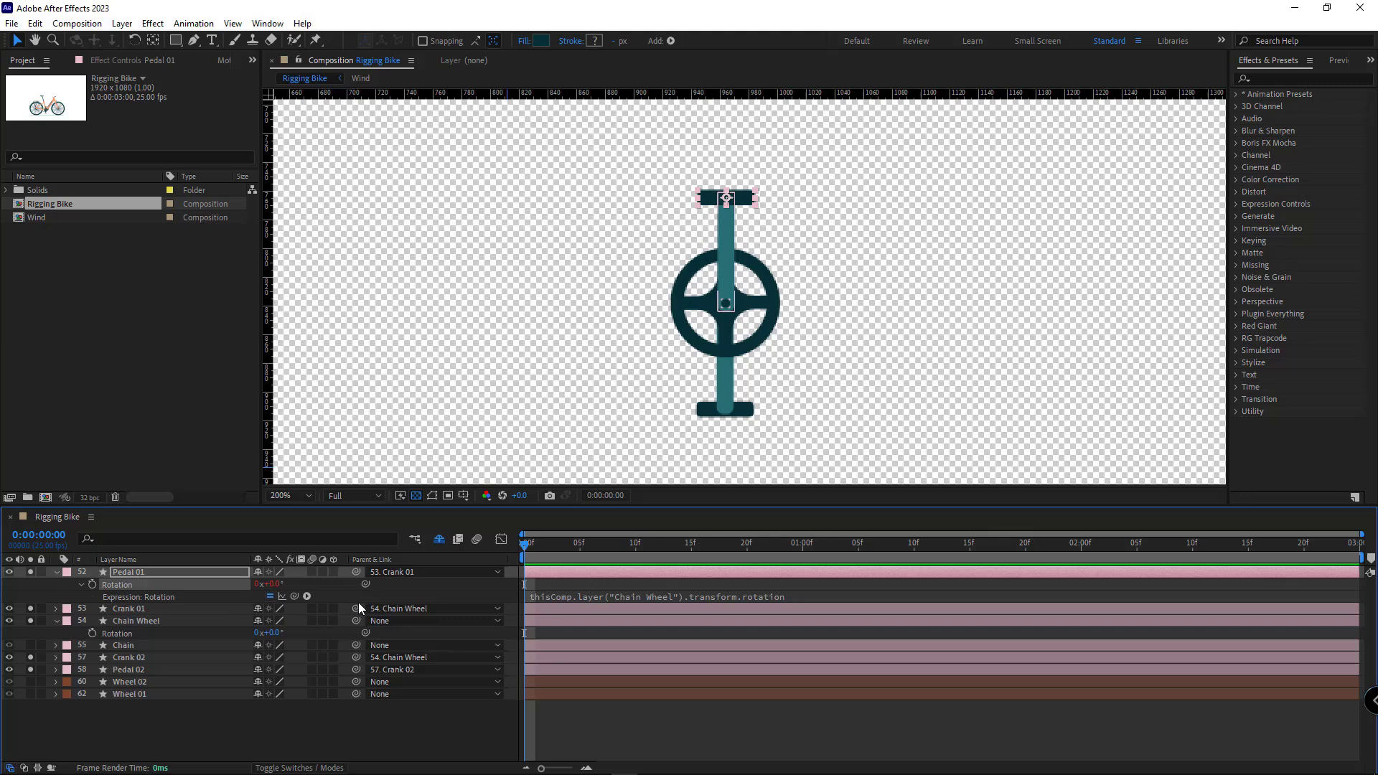
click(777, 601)
click(833, 600)
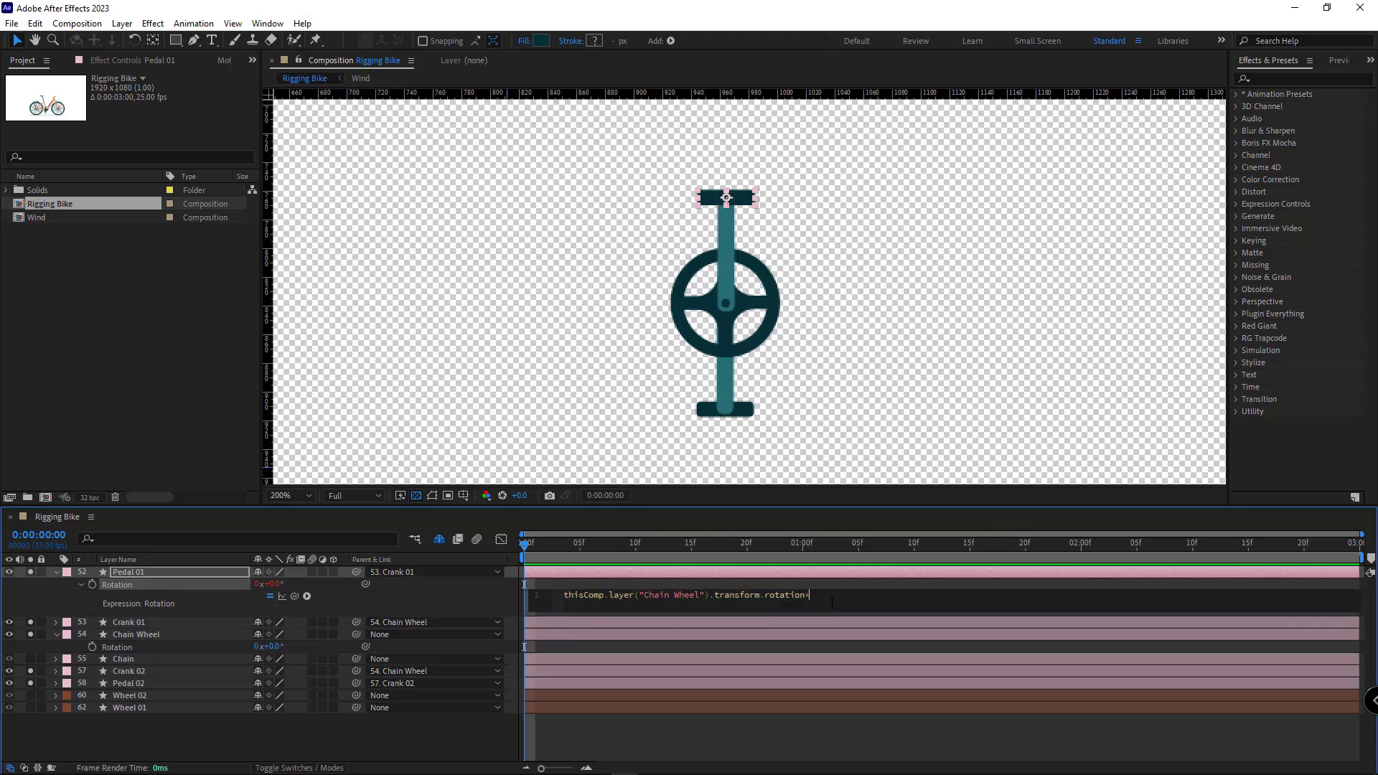
click(371, 740)
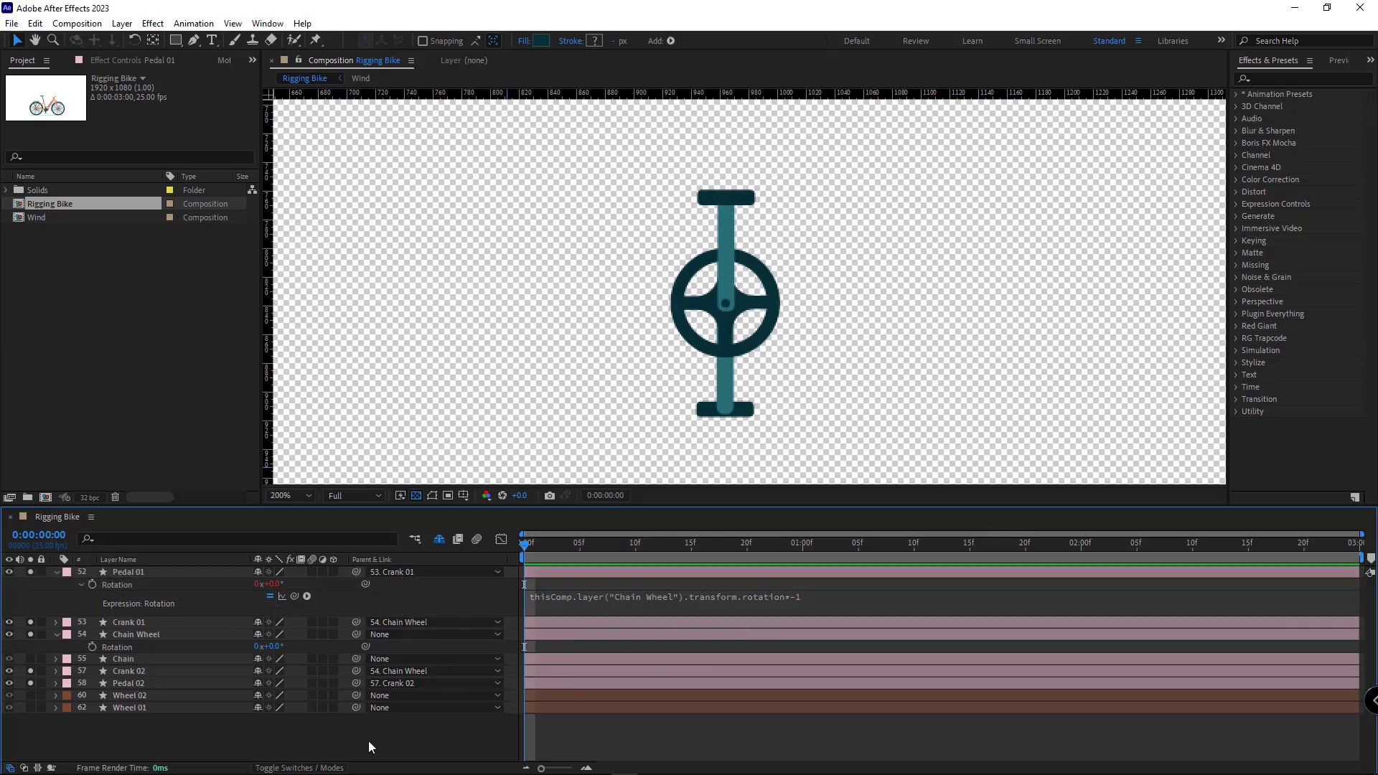
Step: Rotate the Chain Wheel to test Pedal 01's counter-rotation, and undo the rotation
drag(274, 647, 776, 421)
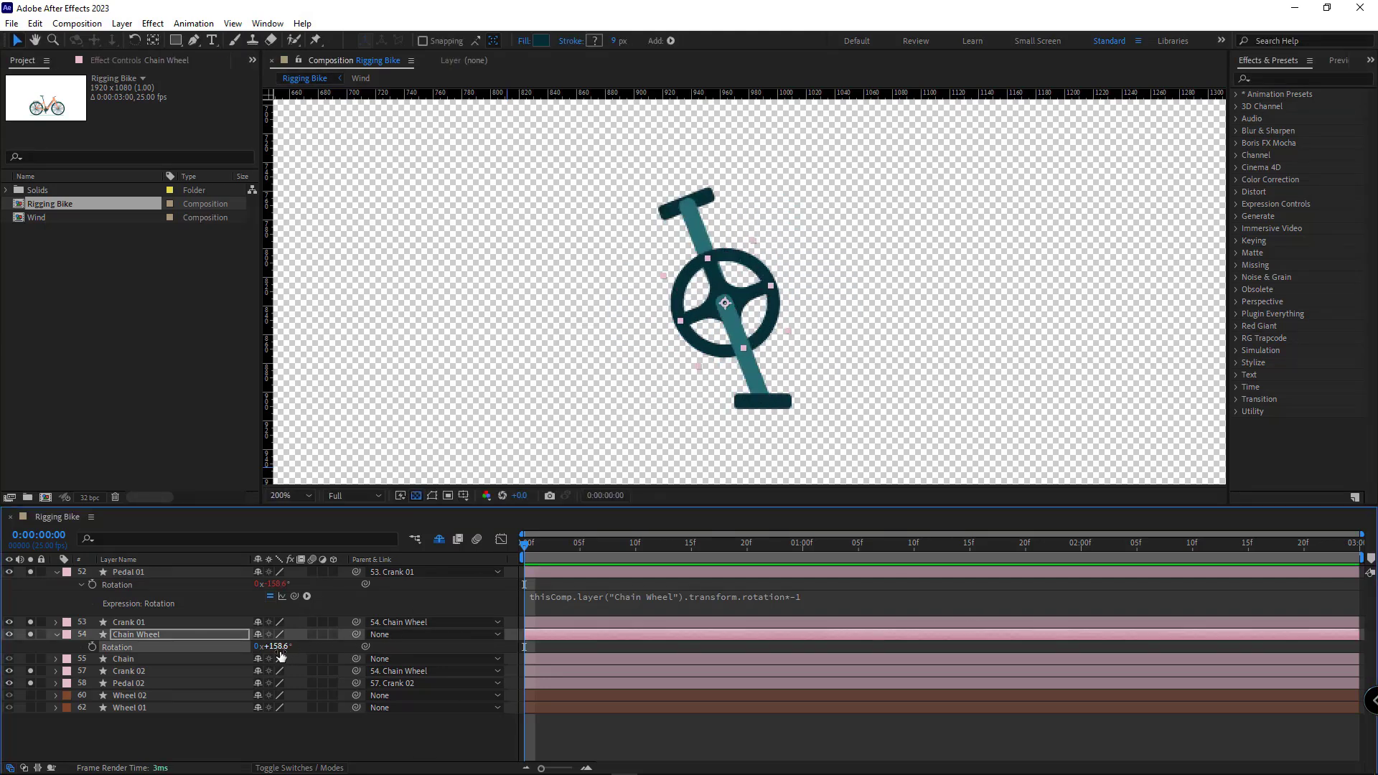
drag(278, 649, 265, 620)
key(ctrl+z)
Step: Link Pedal 02's Rotation to the Chain Wheel's Rotation, test it by turning the wheel, and undo the test
click(147, 685)
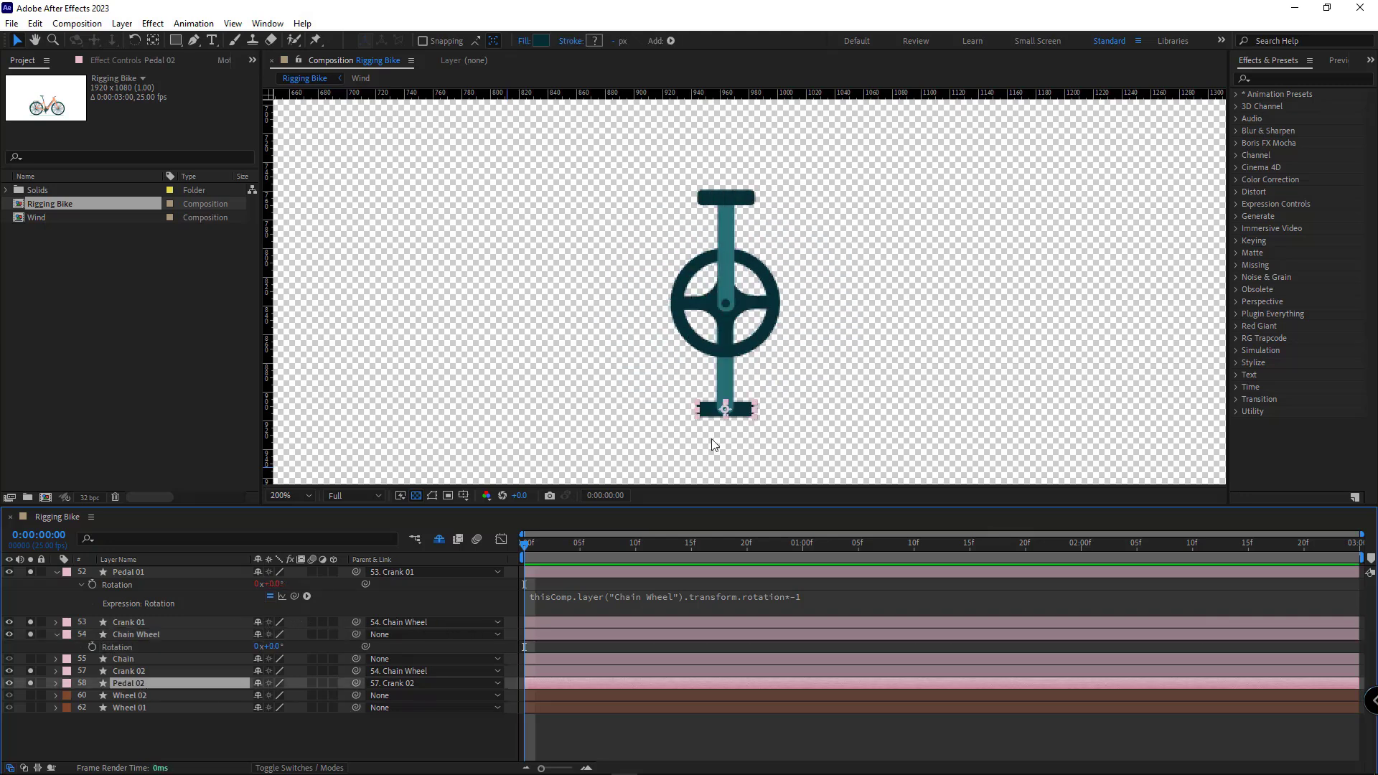
key(r)
drag(360, 702, 125, 646)
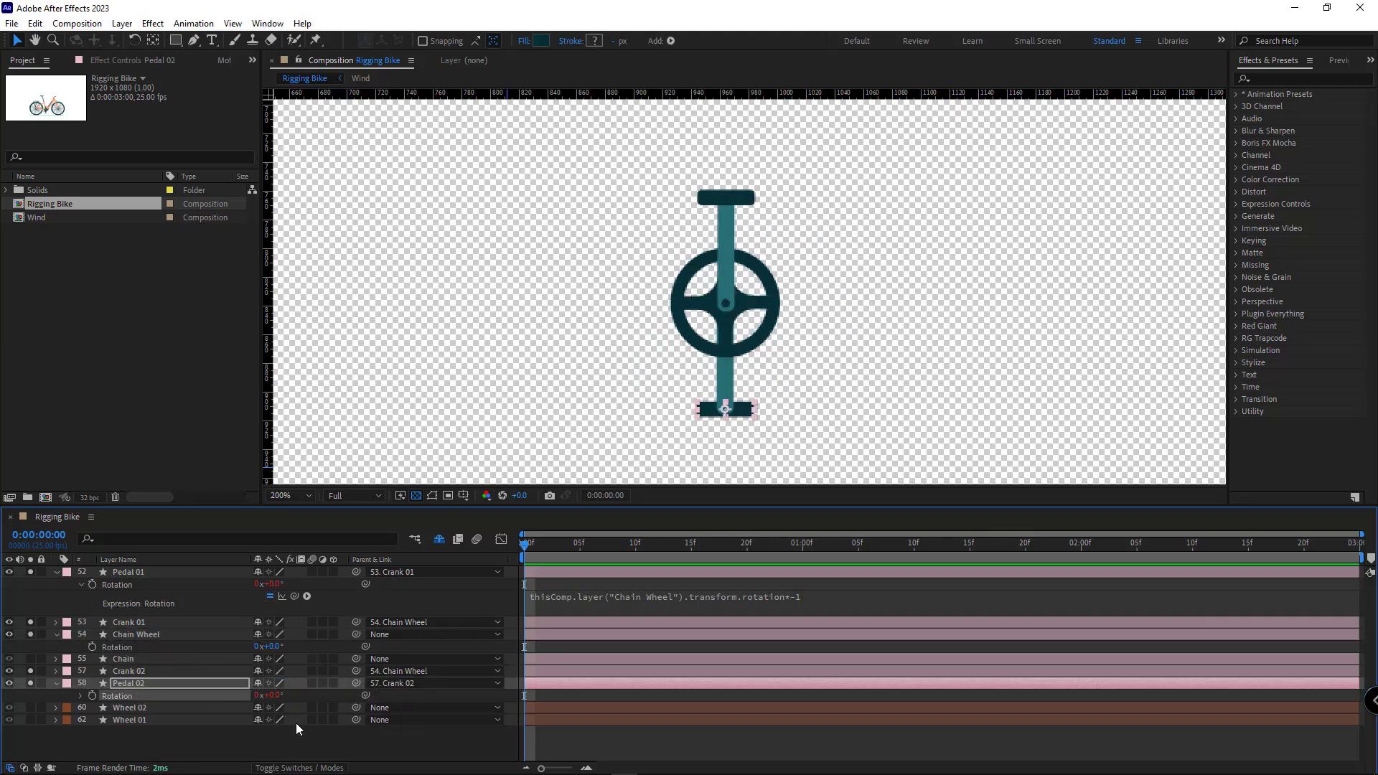
click(309, 739)
drag(272, 647, 381, 646)
key(ctrl+z)
Step: Multiply Pedal 02's Rotation expression by -1 so the pedal counter-rotates against the Chain Wheel
click(80, 696)
click(818, 706)
text(*-1)
key(KP_Enter)
key(ctrl+z)
Step: Collapse the Pedal 02 and Chain Wheel properties, show the whole bike again, and select the Chain layer
click(57, 683)
click(57, 635)
click(148, 637)
click(136, 648)
click(31, 647)
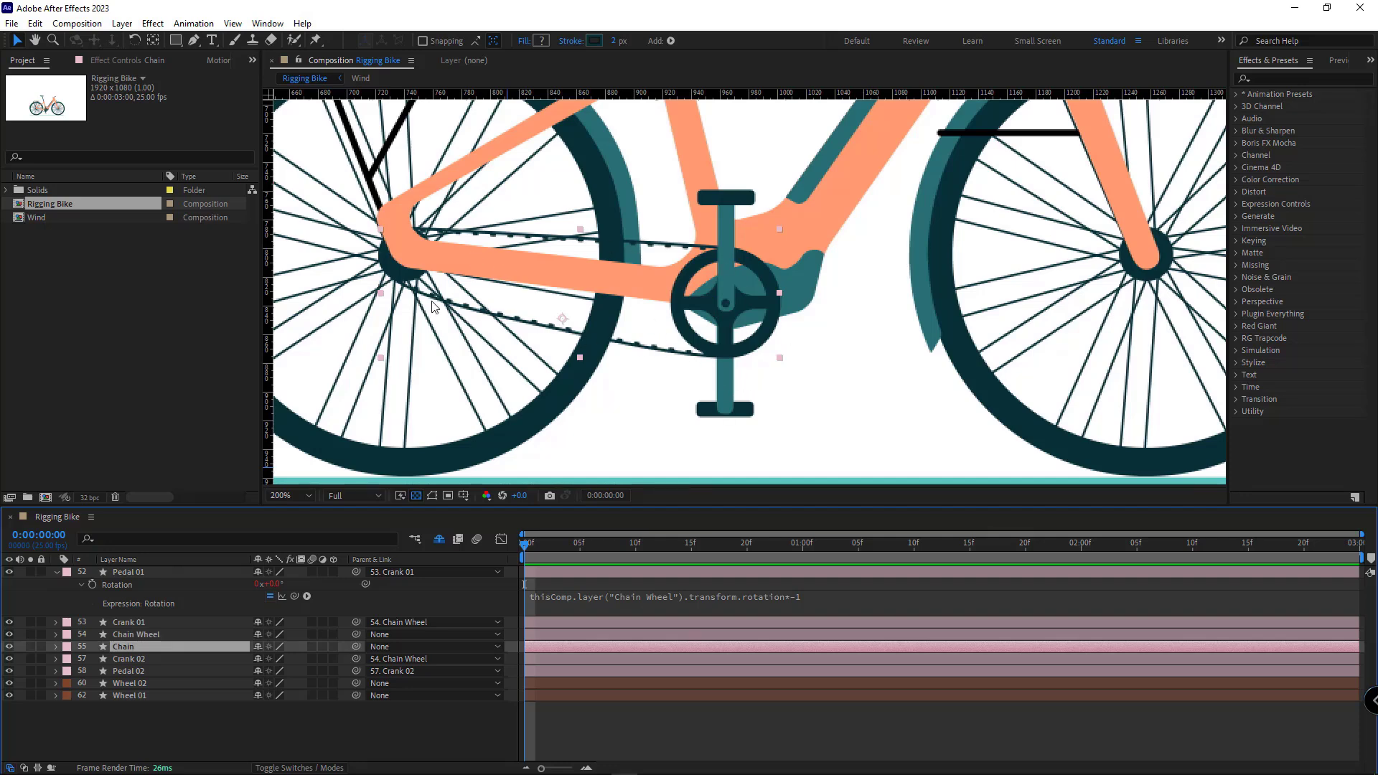
Step: Expose the Dashes settings of Stroke 1 in the Chain's Shape 2, try out the Offset, and reset it to 0
click(55, 646)
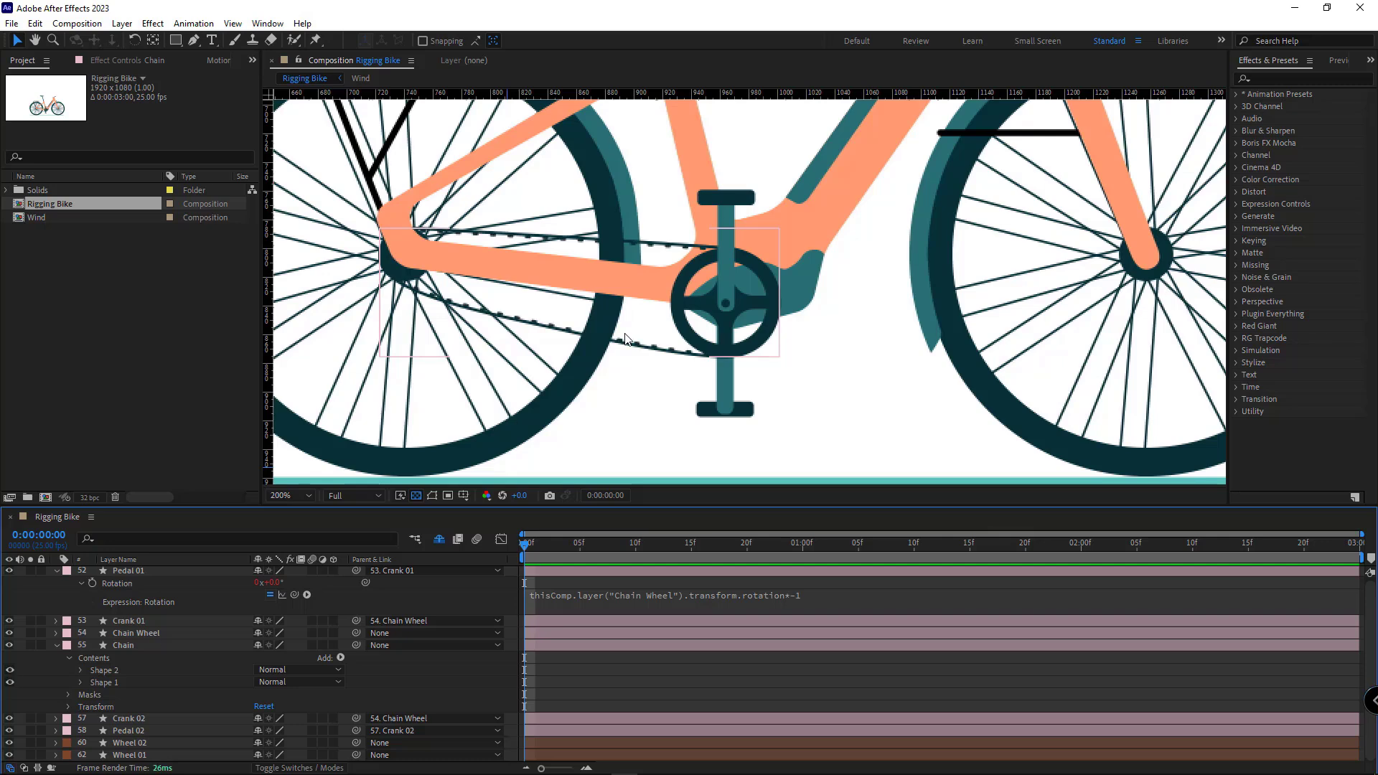
click(136, 682)
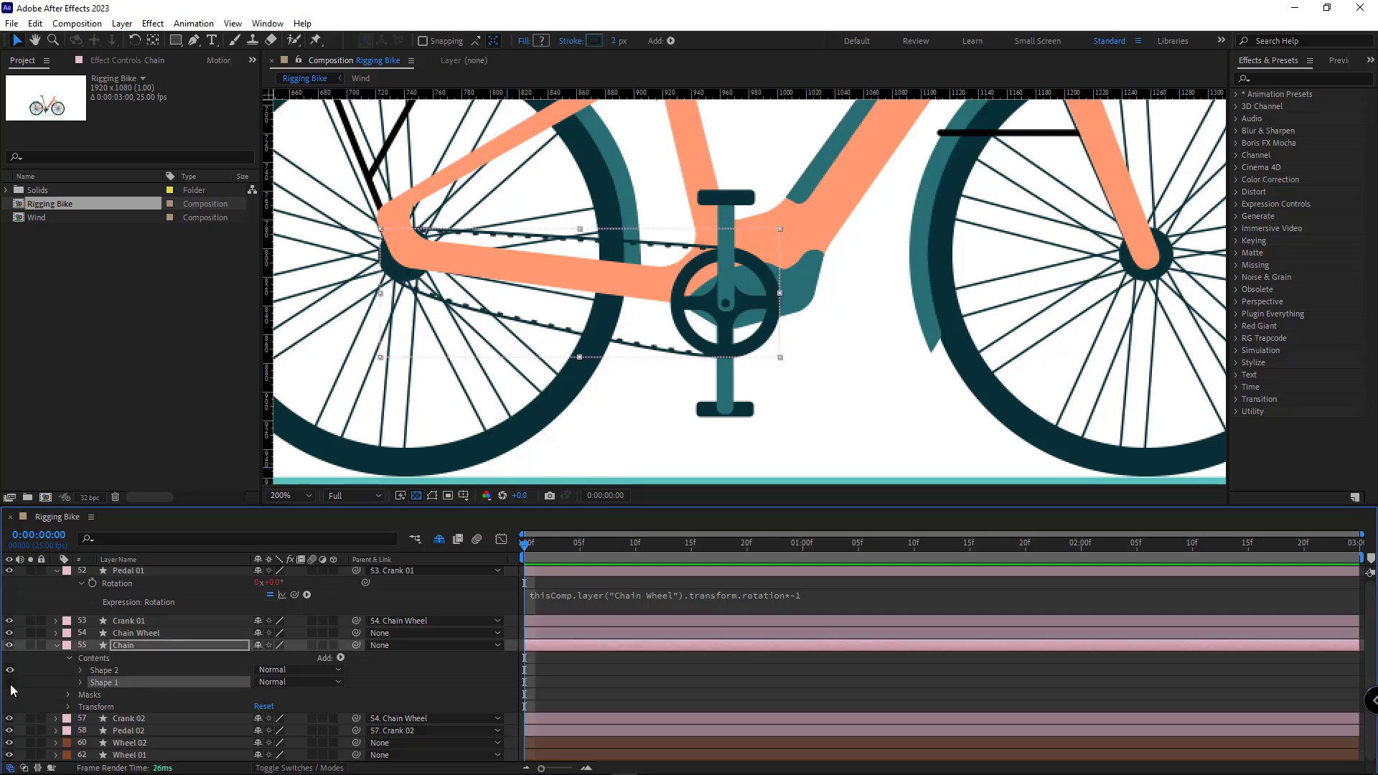
click(81, 670)
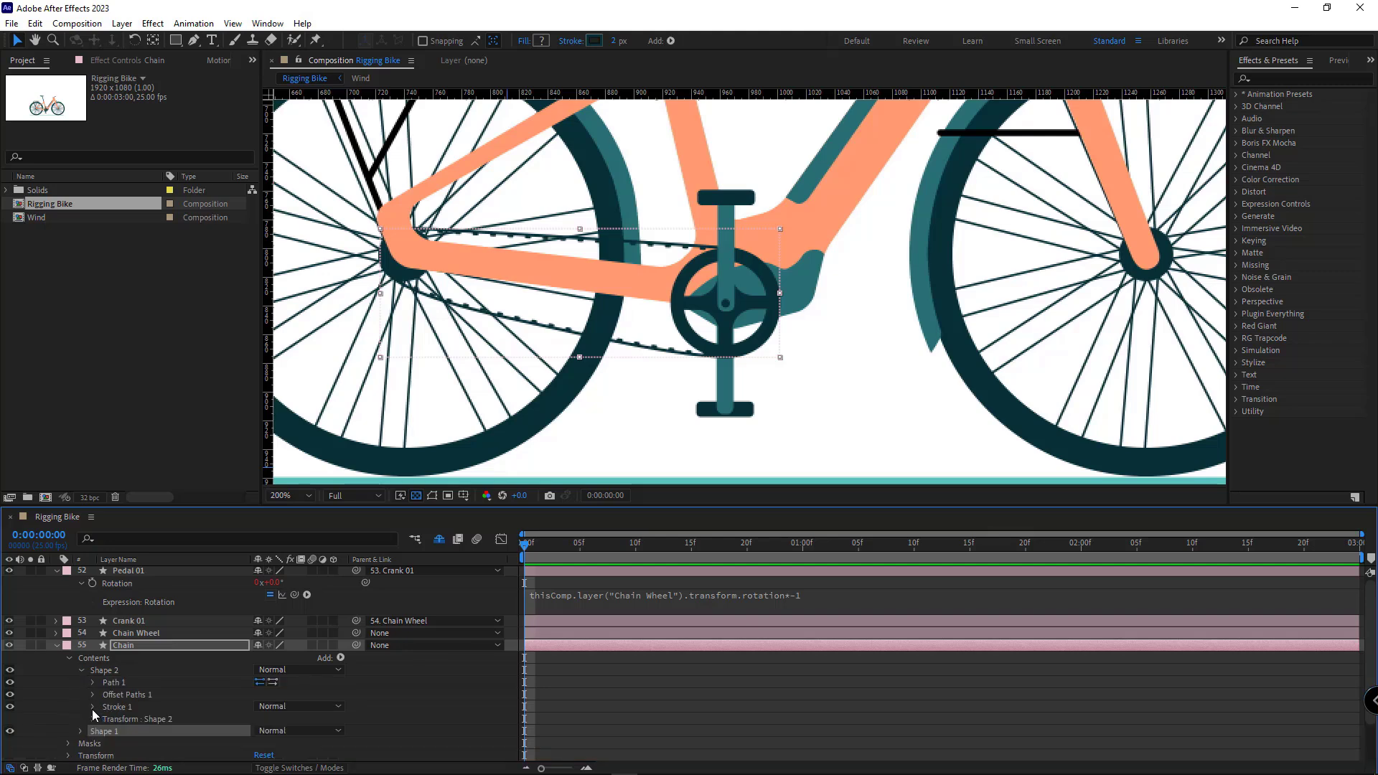
click(93, 707)
scroll(88, 682, down, 3)
click(106, 658)
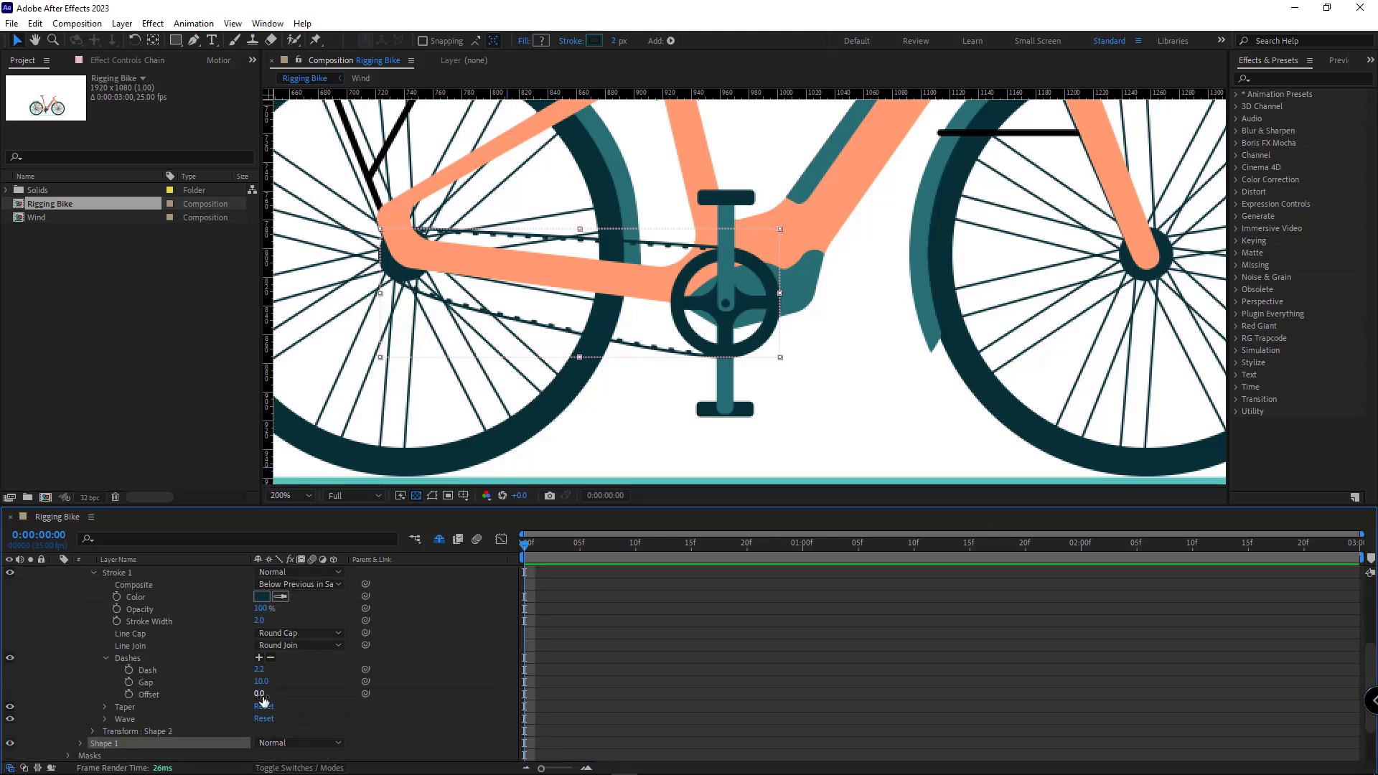
drag(259, 693, 414, 693)
drag(532, 683, 265, 702)
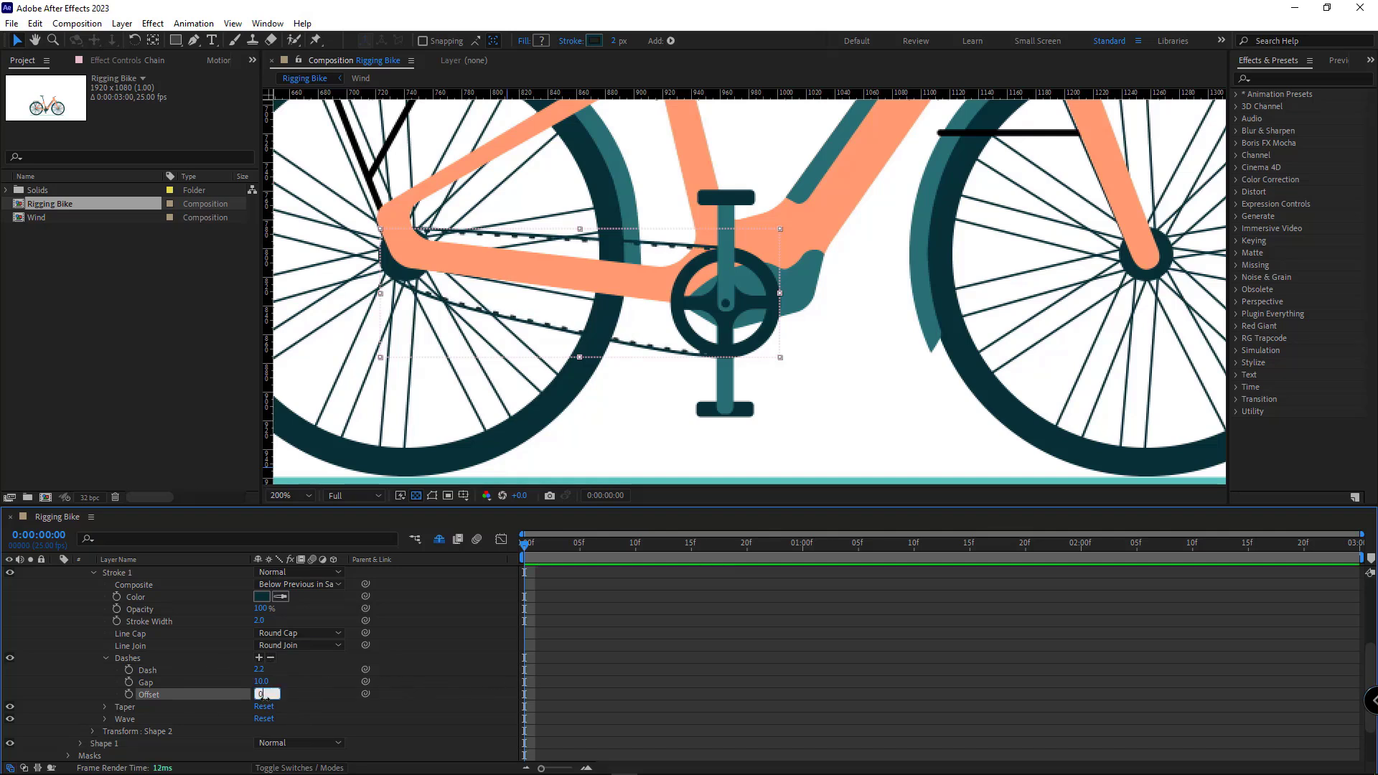
Step: Link the dash Offset of the Chain's Stroke 1 to the Chain Wheel's Rotation
scroll(70, 670, up, 3)
click(137, 597)
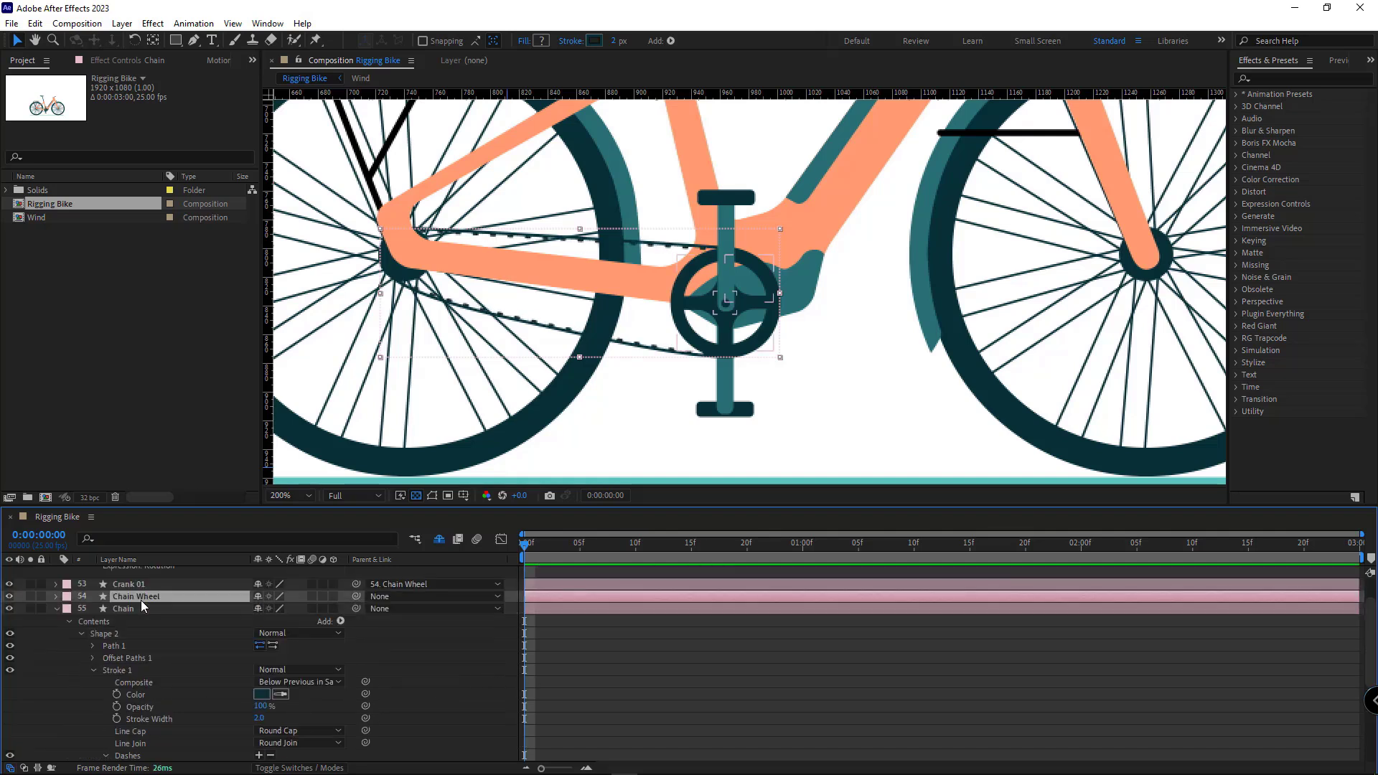
key(r)
scroll(273, 674, down, 5)
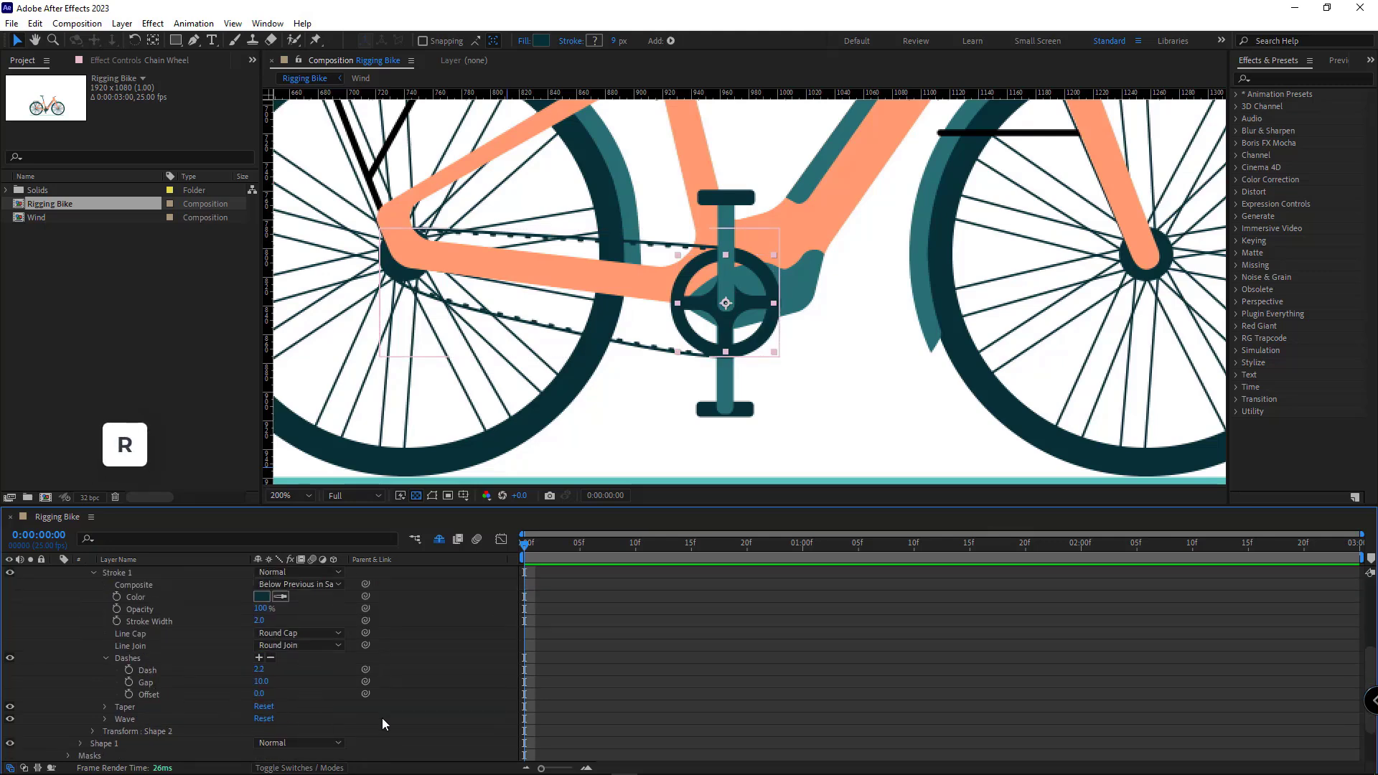
drag(366, 694, 117, 650)
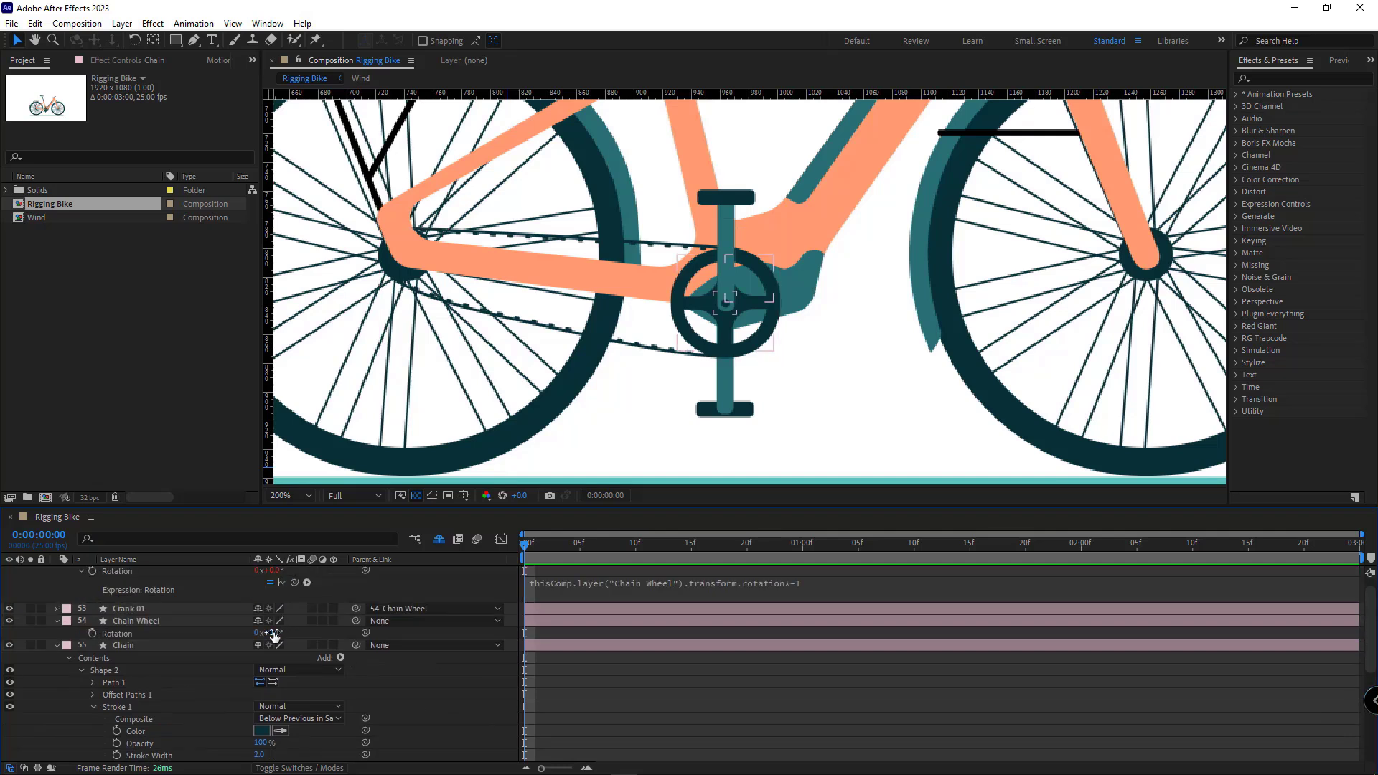
Step: Rotate the Chain Wheel to test the direction in which the chain dashes travel, and undo the rotation
drag(275, 636, 864, 597)
key(ctrl+z)
drag(273, 633, 346, 617)
Step: Multiply the Chain's dash Offset expression by -1 so the dashes follow the Chain Wheel's rotation in the opposite direction
scroll(347, 635, down, 2)
scroll(291, 730, down, 1)
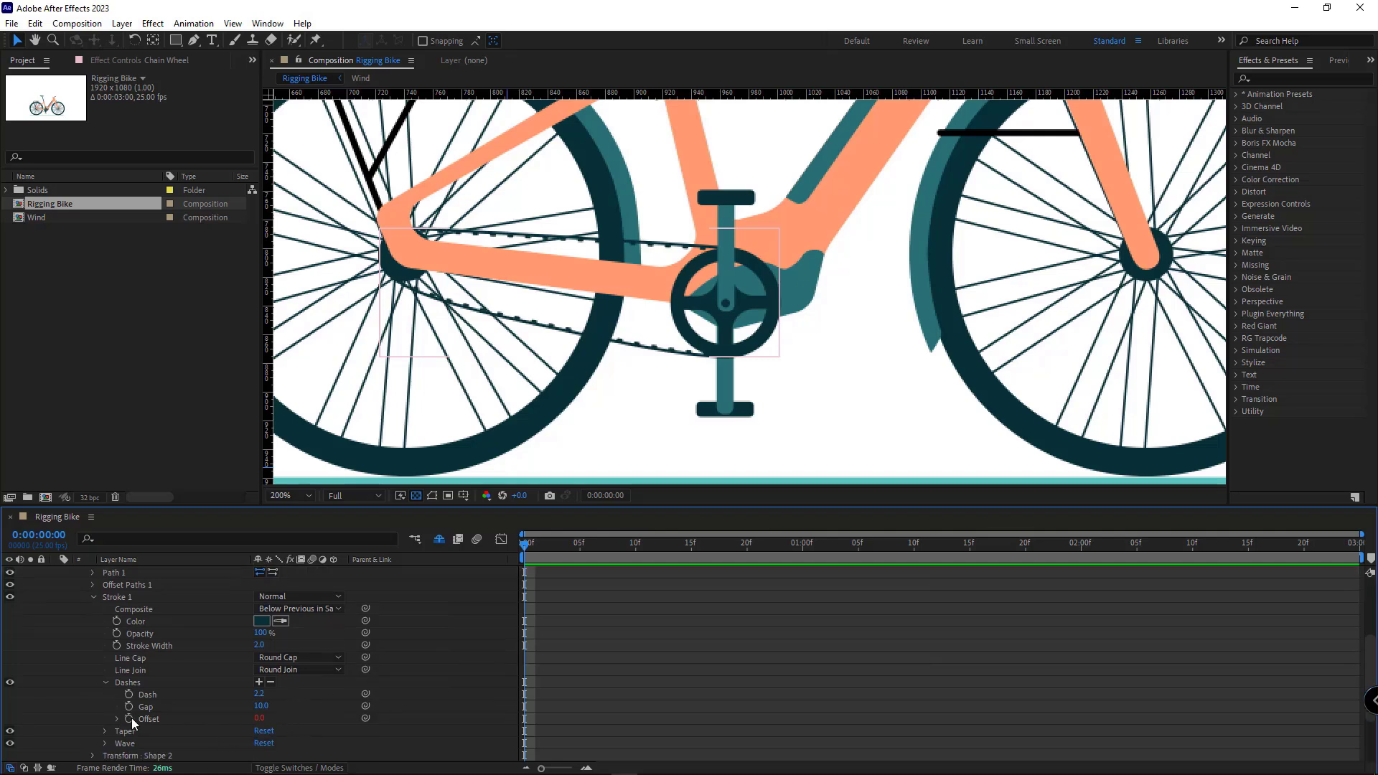
click(144, 718)
text(thisComp.layer("Chain Wheel").transform.rotation)
scroll(814, 720, down, 1)
click(834, 695)
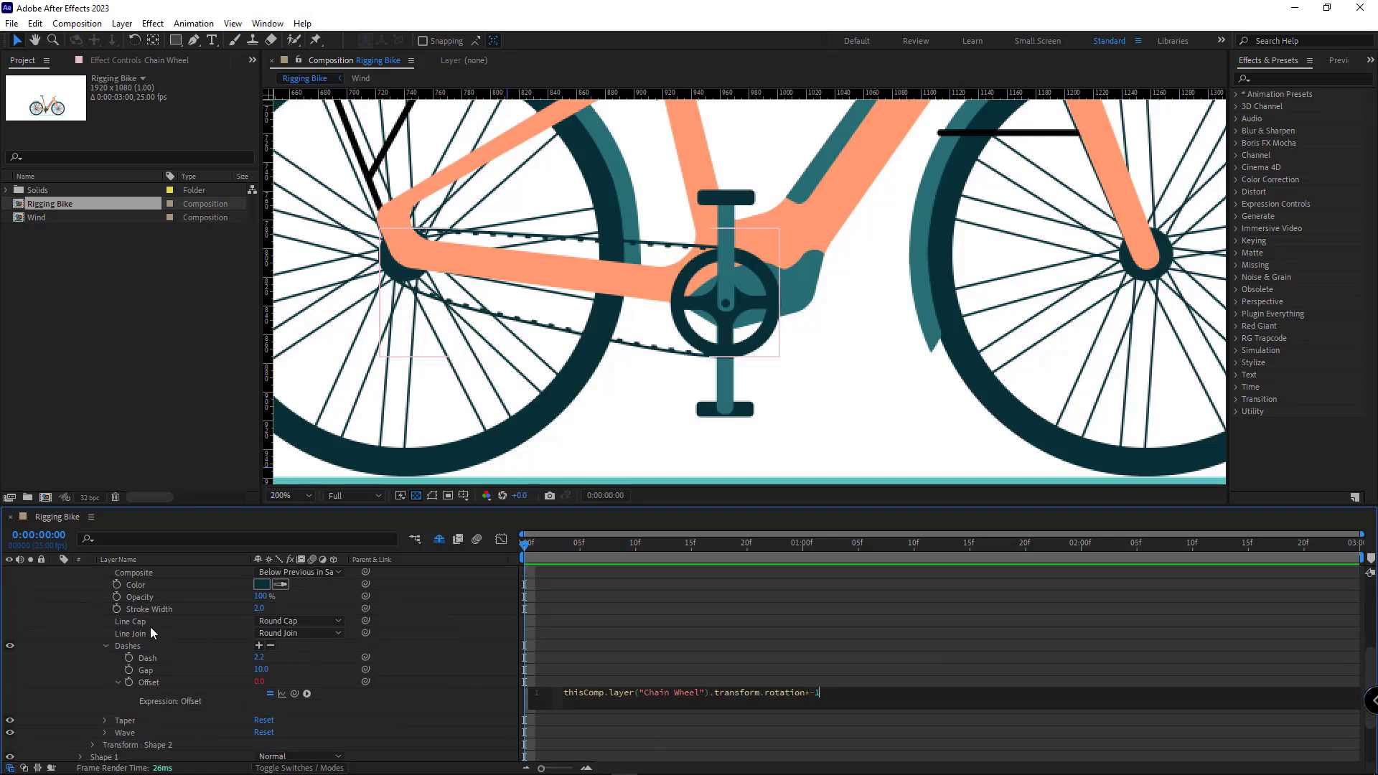
click(118, 649)
Step: Rotate the Chain Wheel to test the chain's travel direction, and collapse the Chain, Chain Wheel and Pedal 01 properties
scroll(280, 691, up, 4)
drag(277, 634, 1078, 642)
click(56, 645)
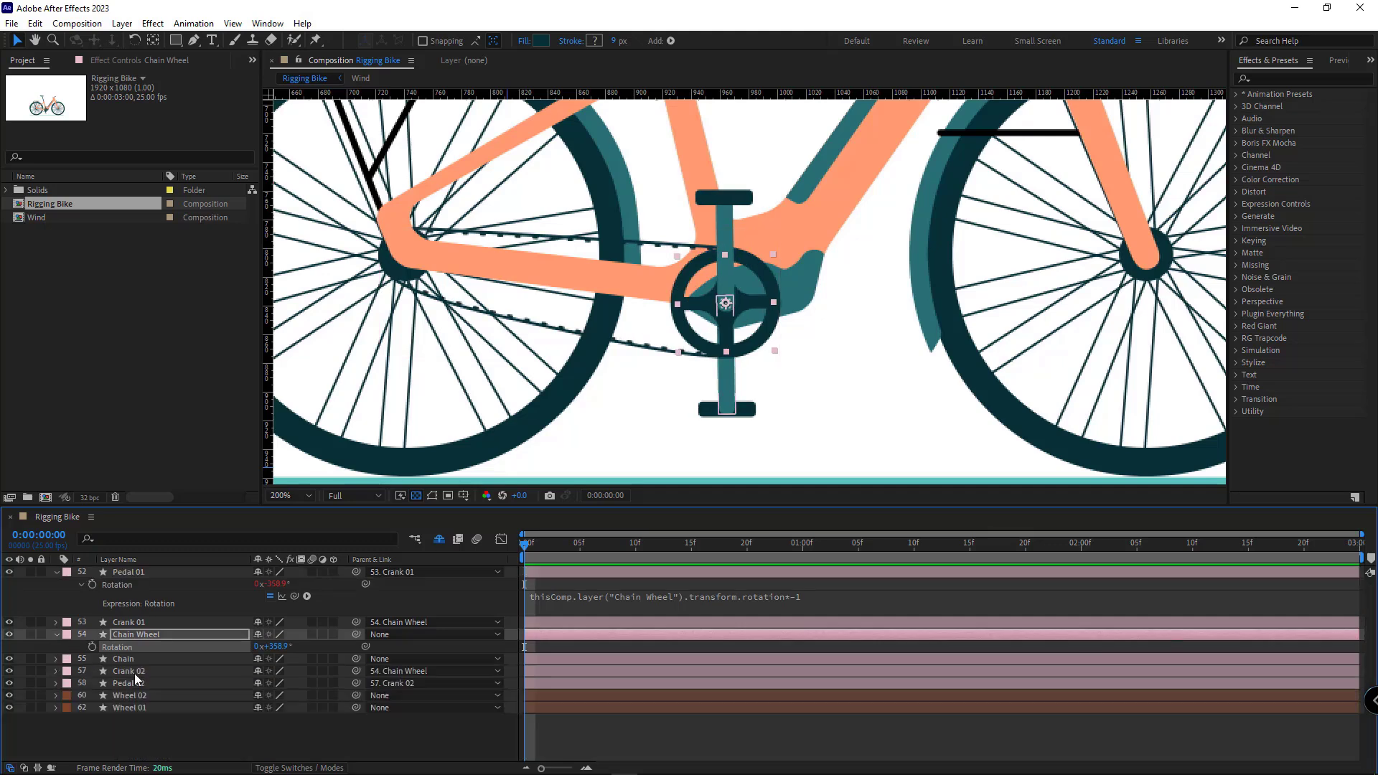
click(56, 634)
click(57, 572)
scroll(765, 381, down, 2)
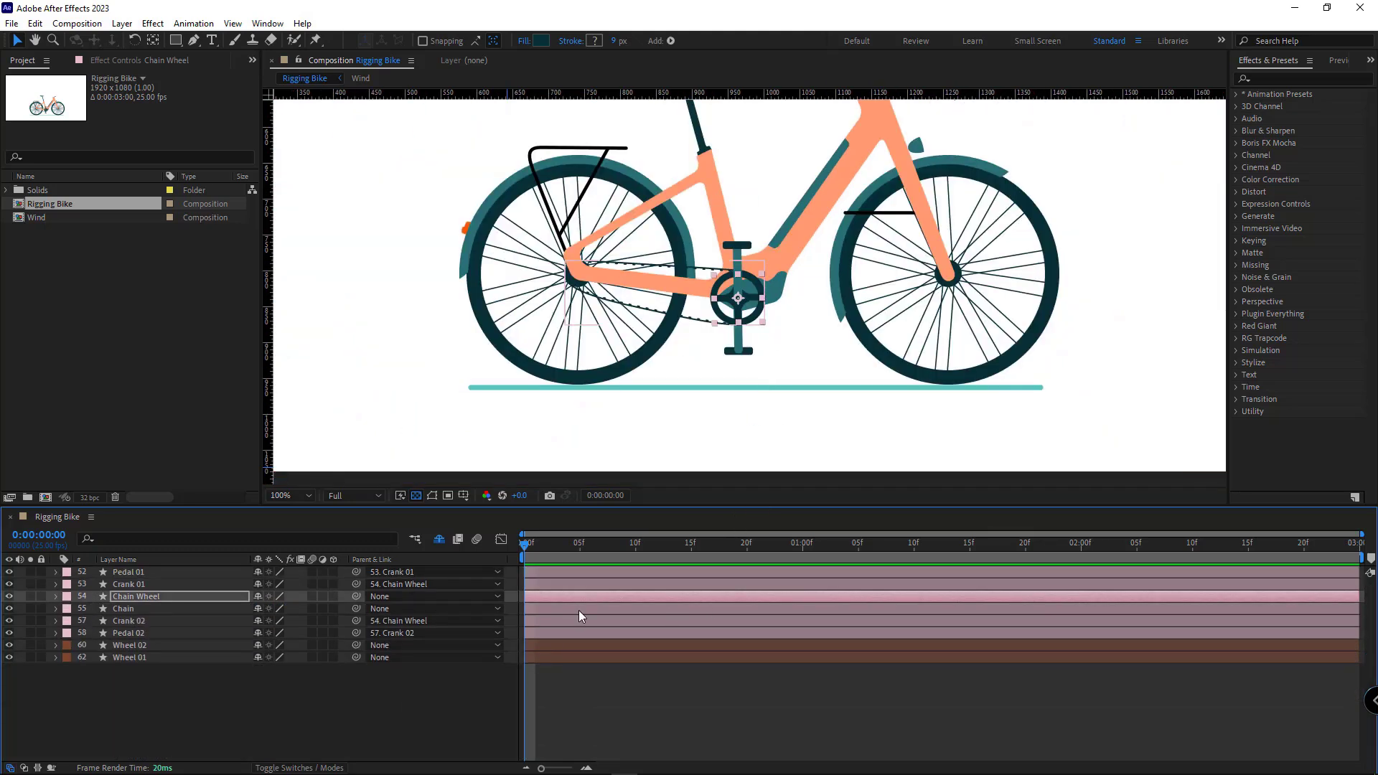
Step: Keyframe the Chain Wheel's Rotation from 0° at the first frame to two full turns (2x+0.0°) at 0:00:02:10
click(165, 593)
key(r)
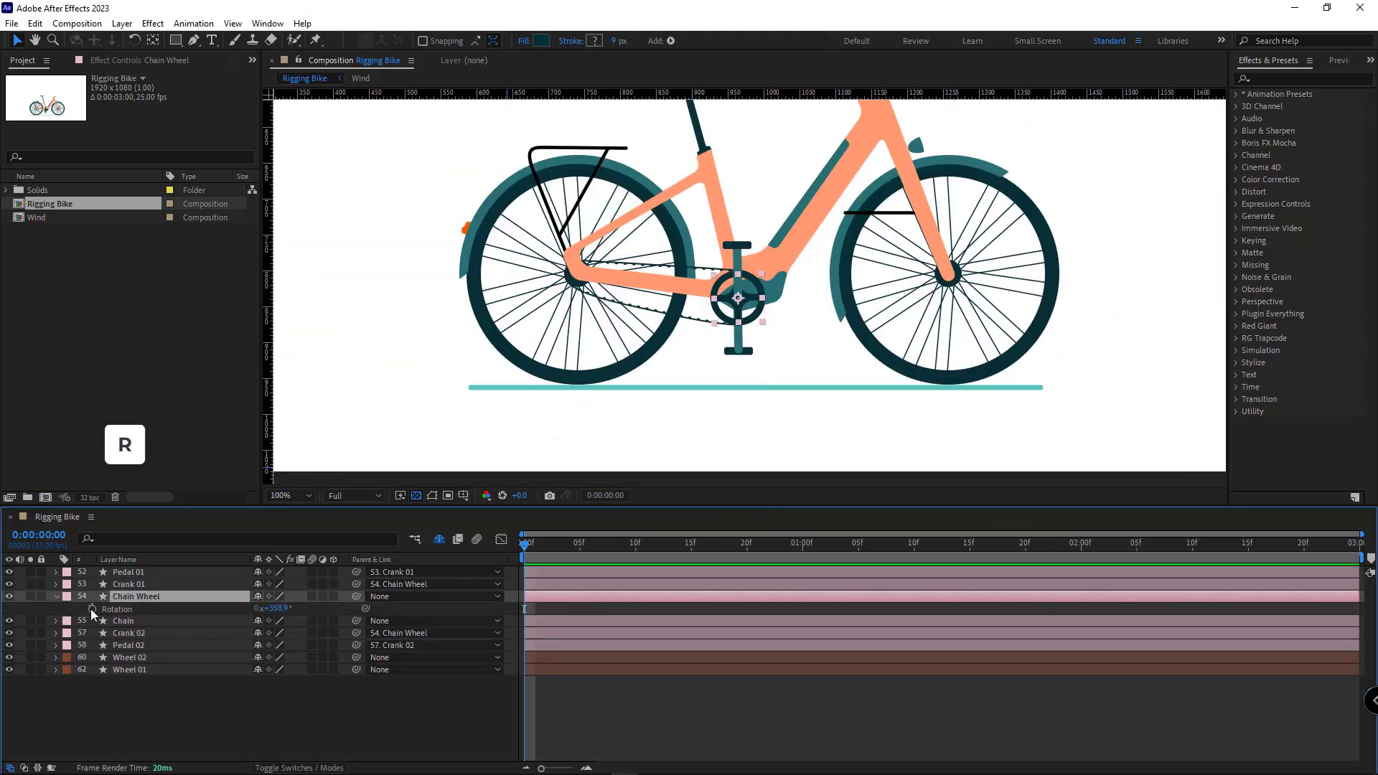
click(91, 609)
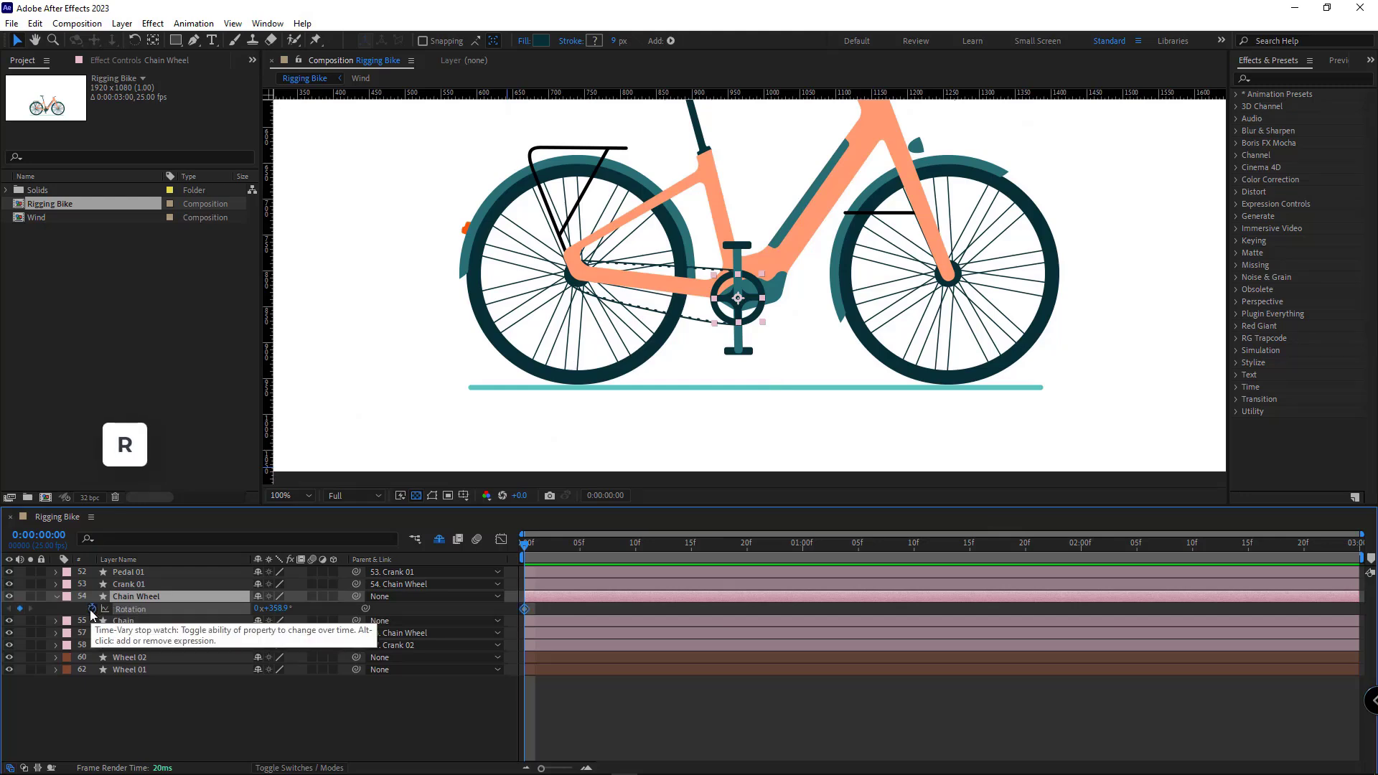
click(1190, 548)
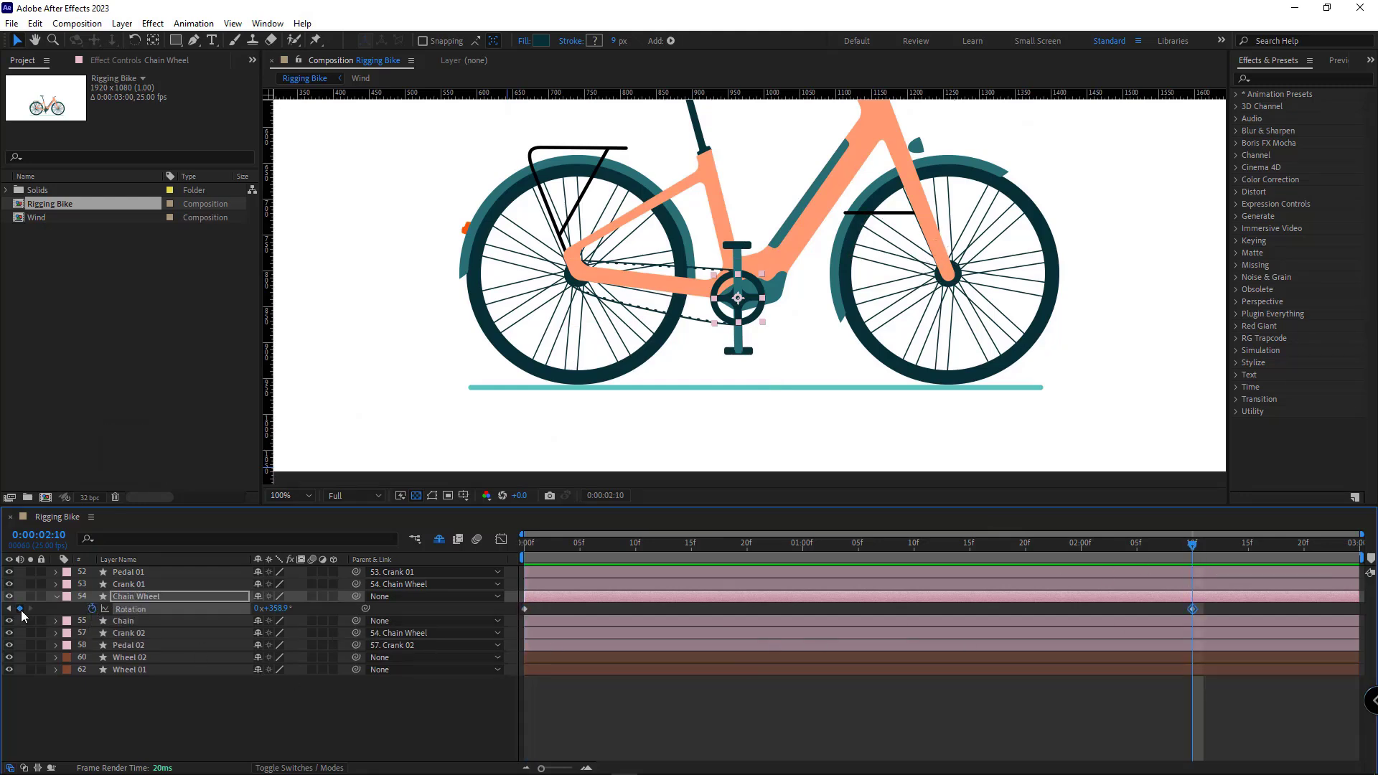
key(Return)
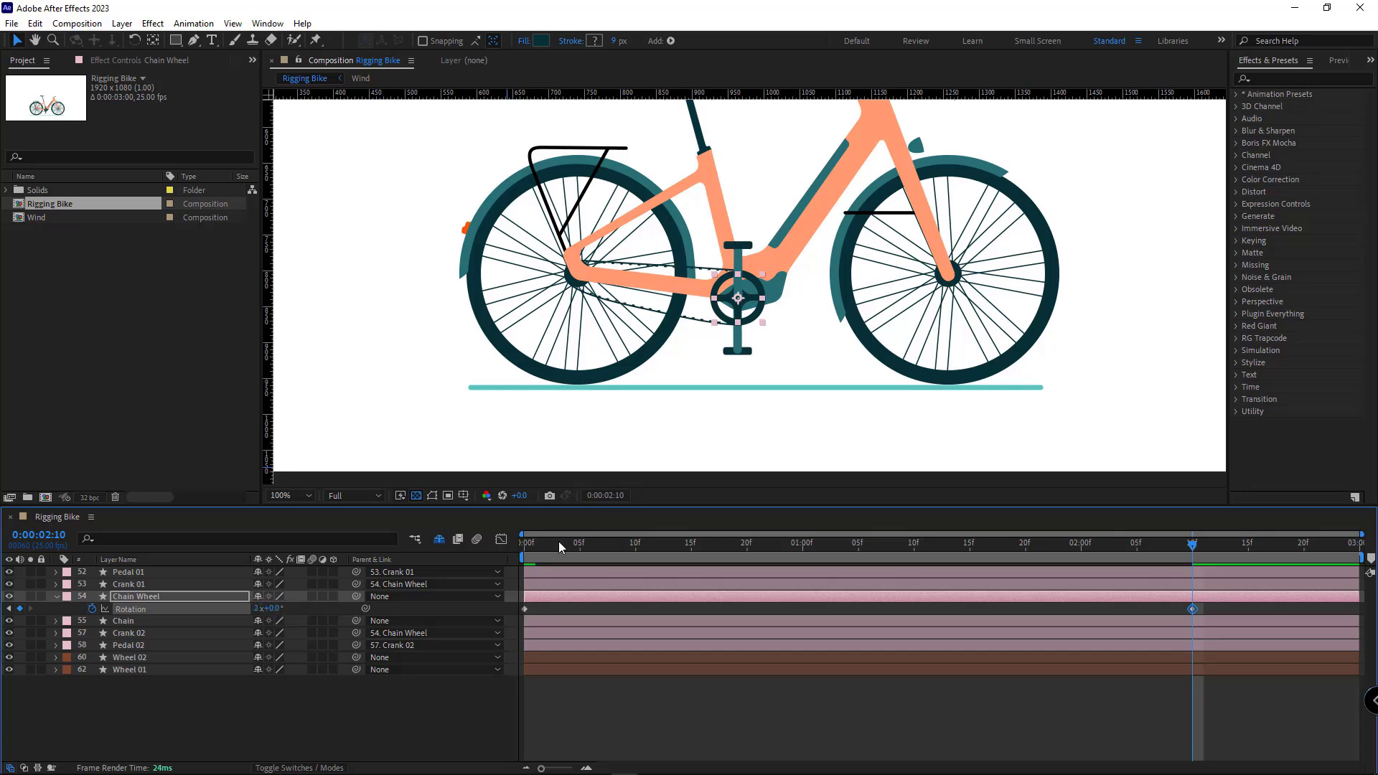
key(Home)
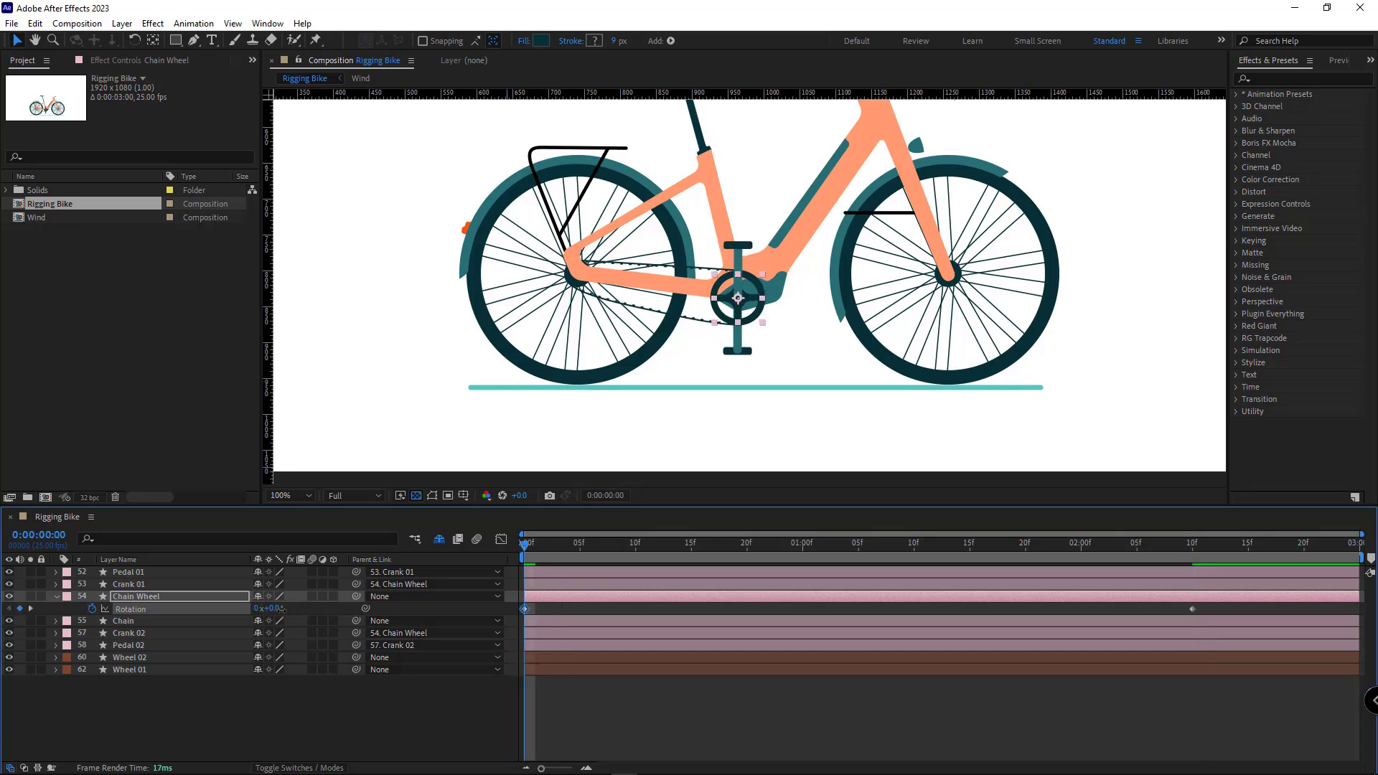
click(608, 703)
Step: Play and scrub through the animation to check how the cranks, pedals and chain move
key(space)
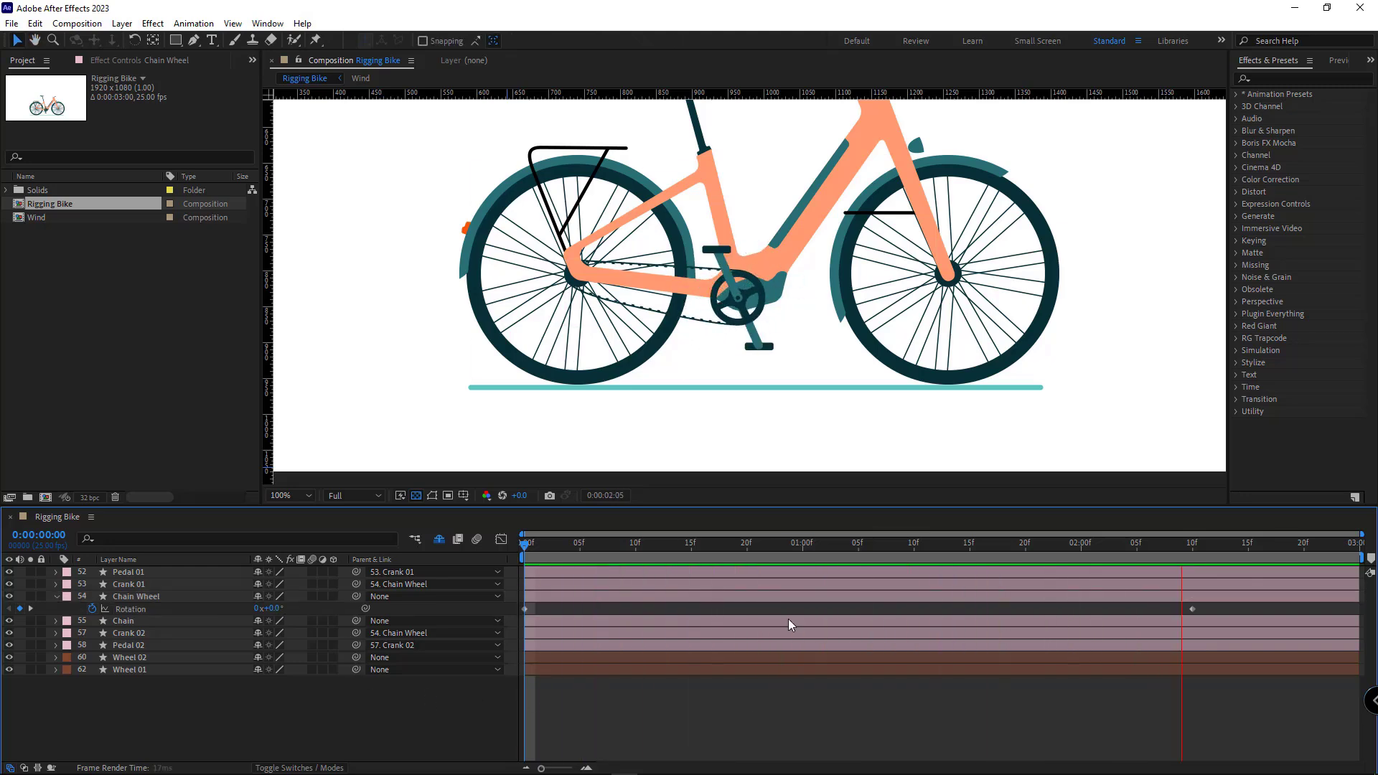
key(space)
drag(574, 544, 945, 527)
key(space)
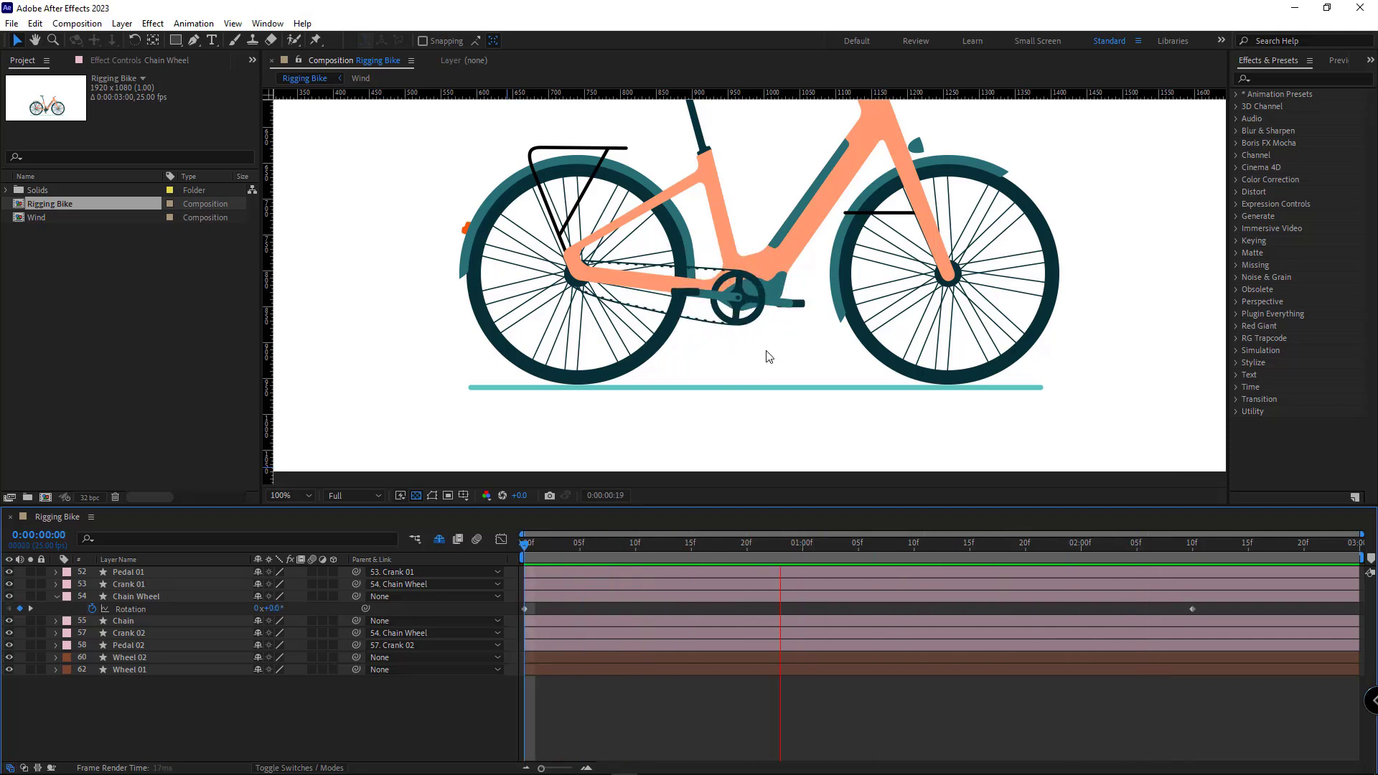
key(space)
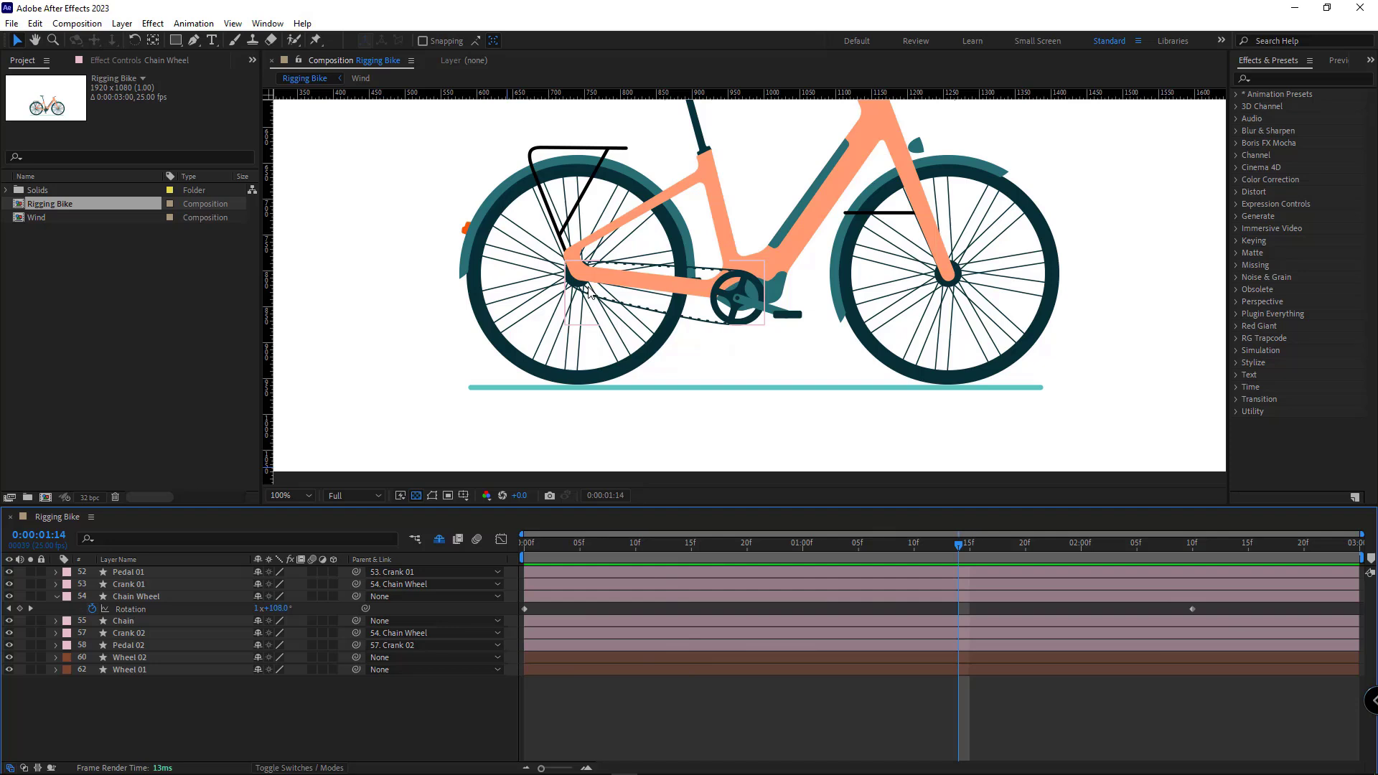
Step: Change the multiplier in the Chain's dash Offset expression to 30
click(54, 622)
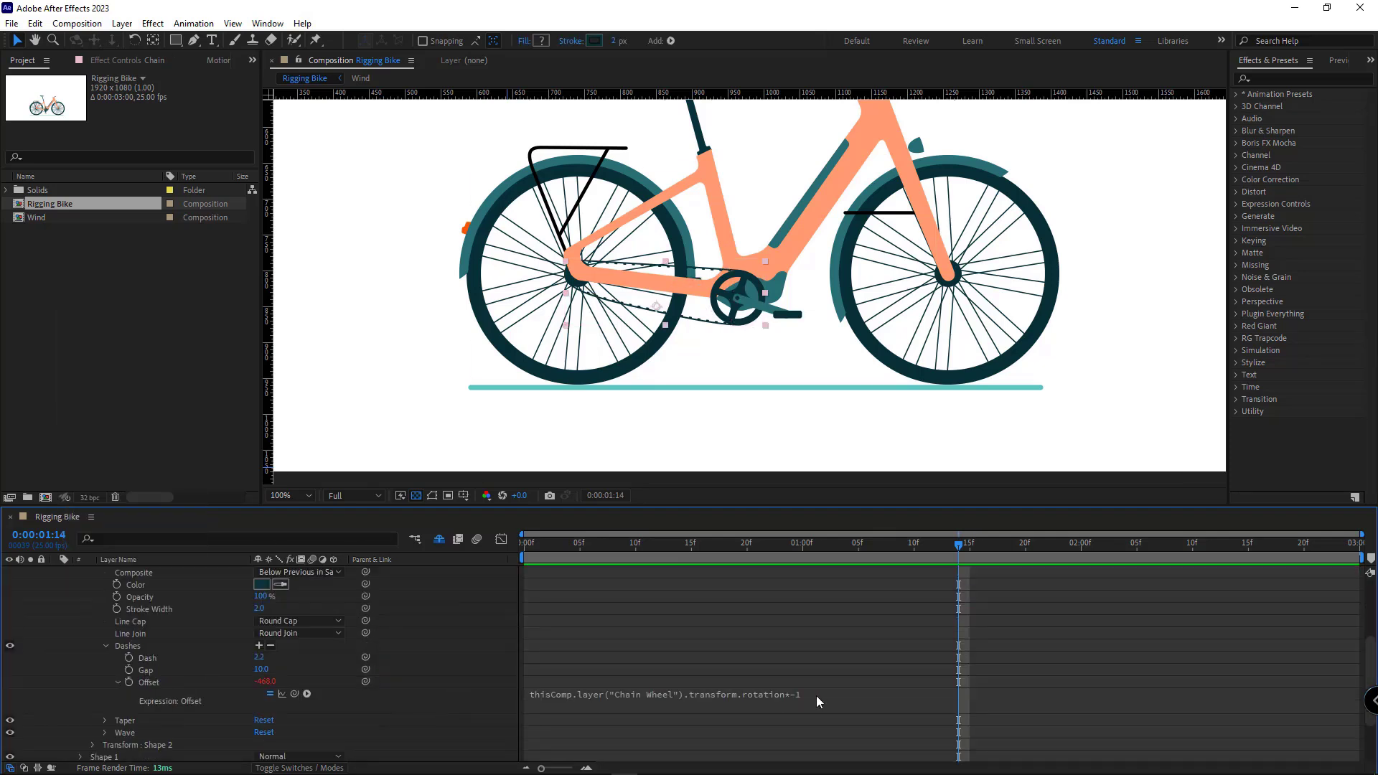
click(848, 693)
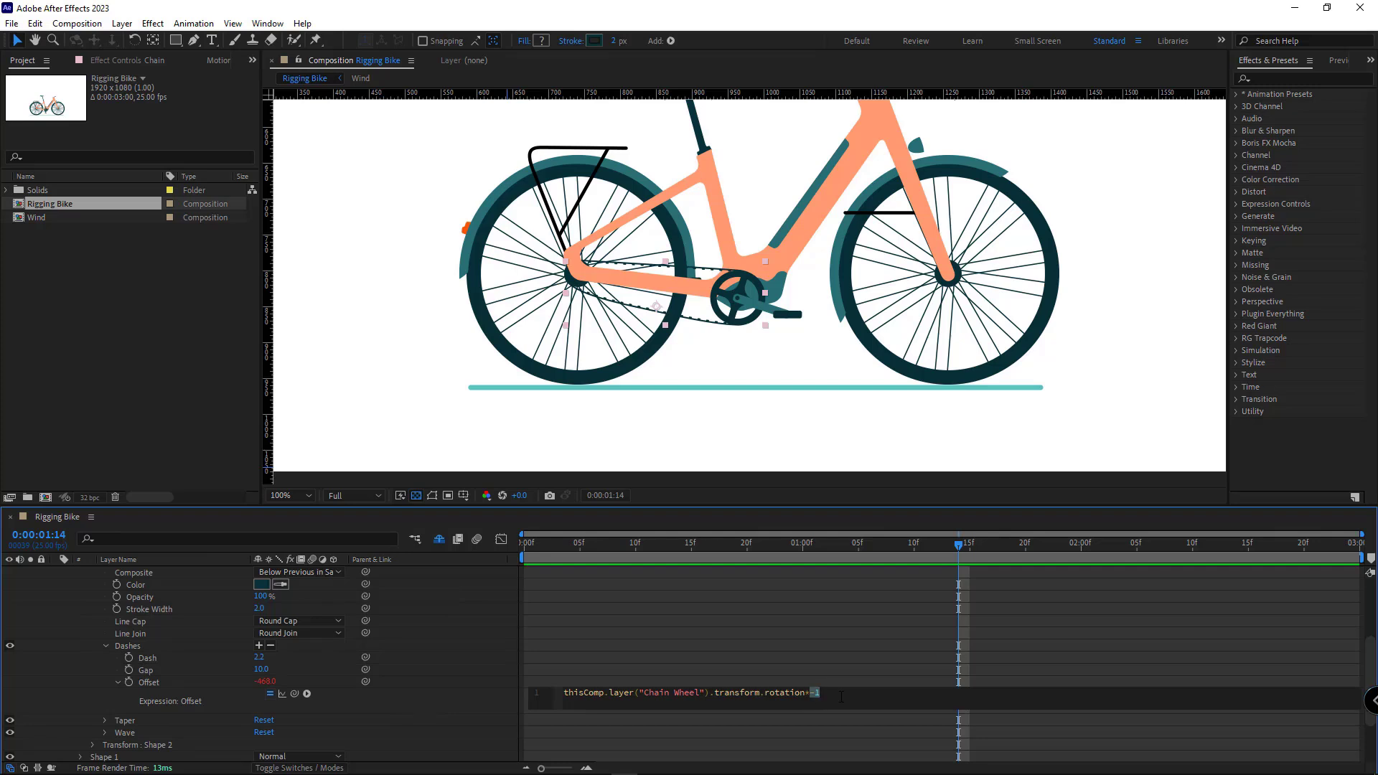
click(78, 679)
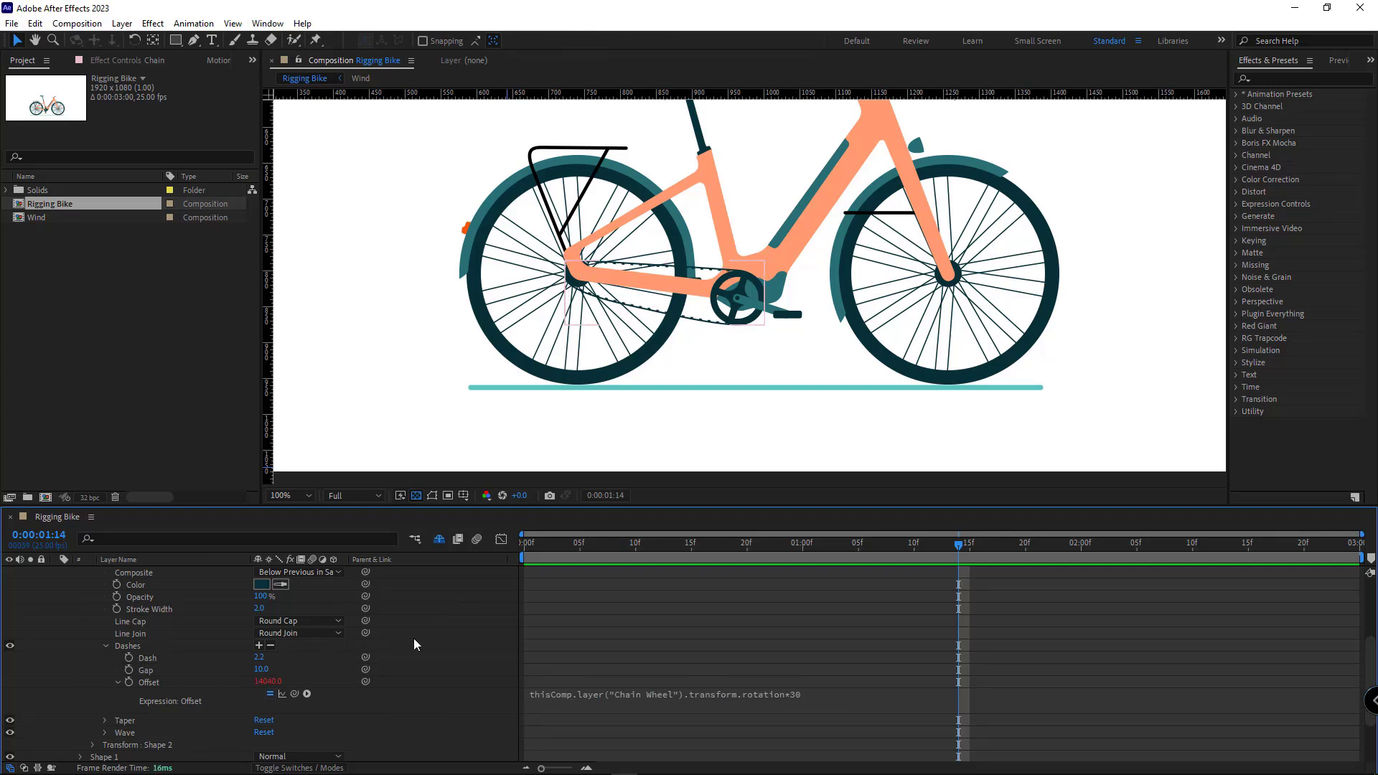
Step: Preview the animation from the first frame to check the chain's speed
scroll(437, 643, up, 3)
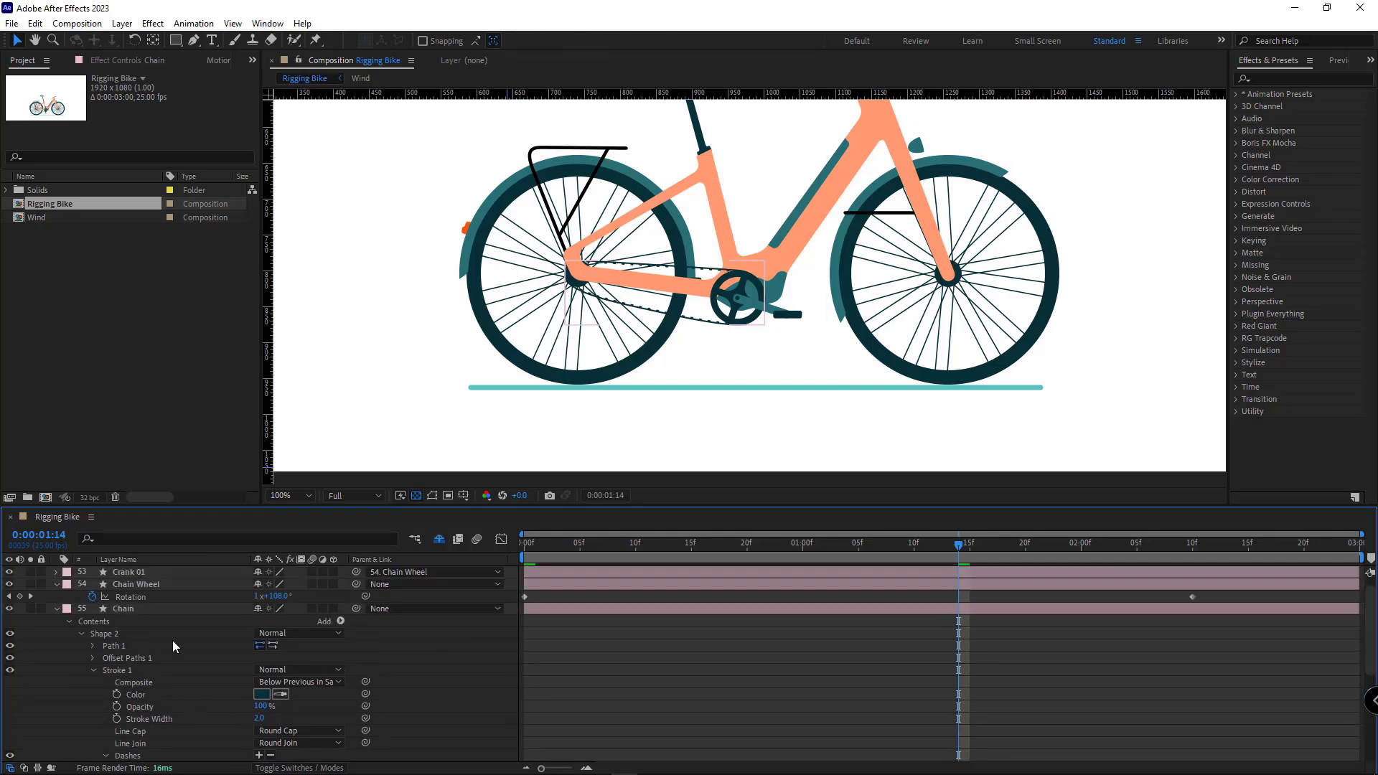
drag(588, 543, 522, 543)
key(space)
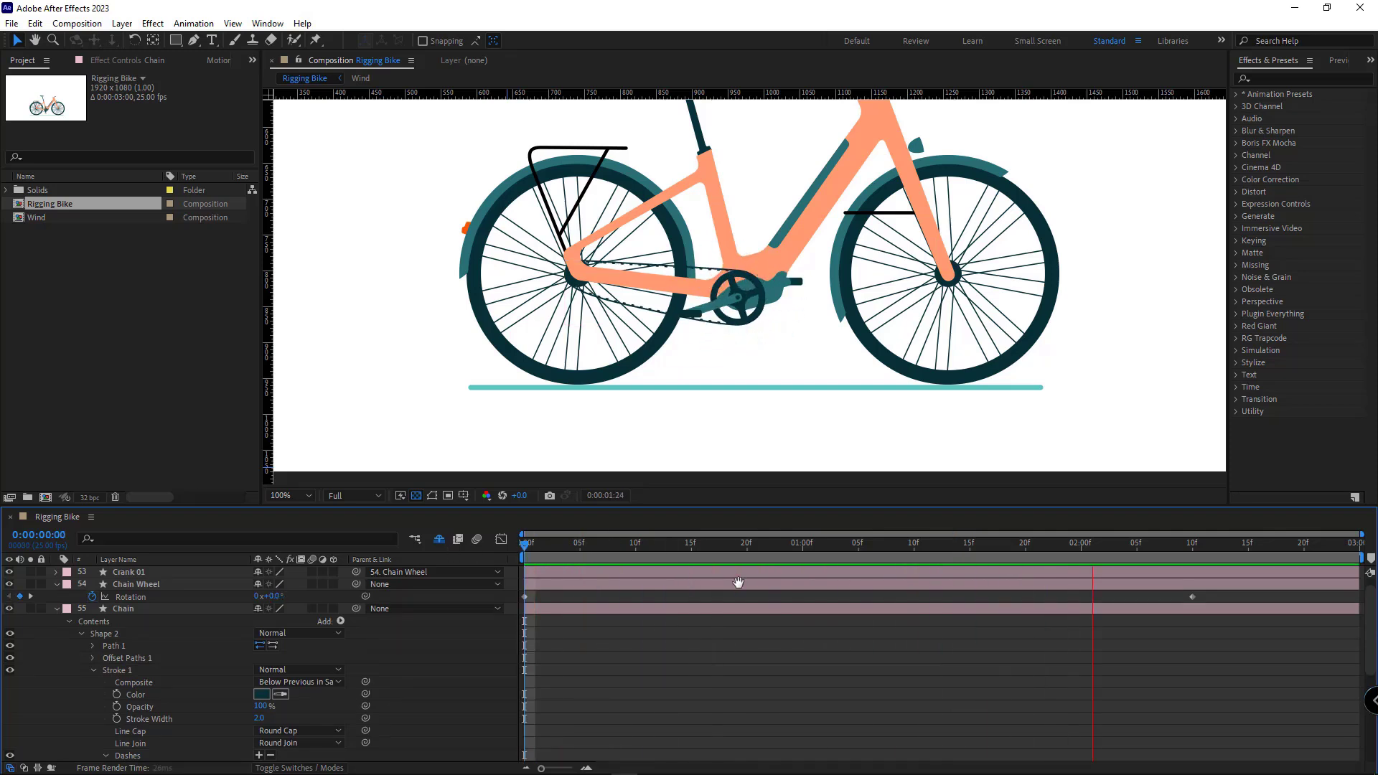
key(space)
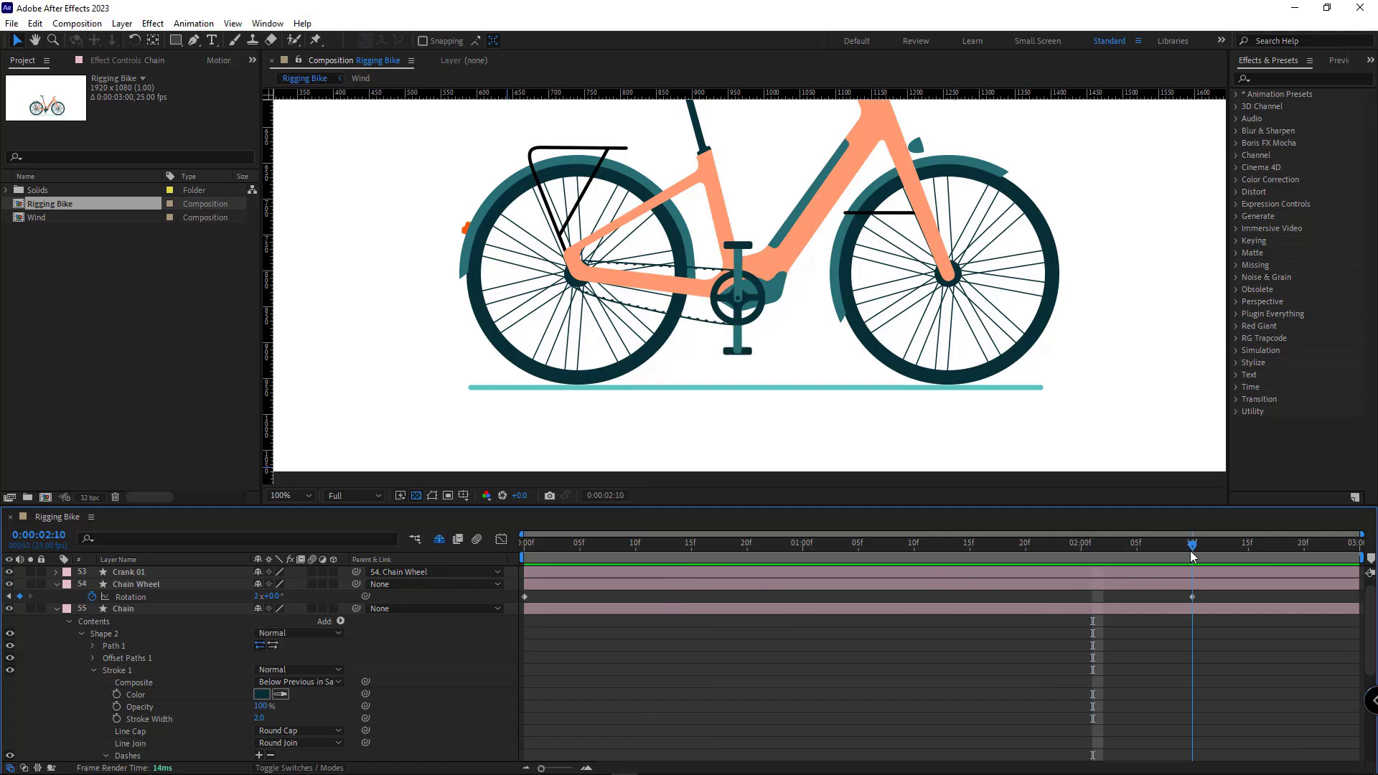
Step: End the work area at 0:00:02:10 and collapse the Chain and Chain Wheel properties
key(n)
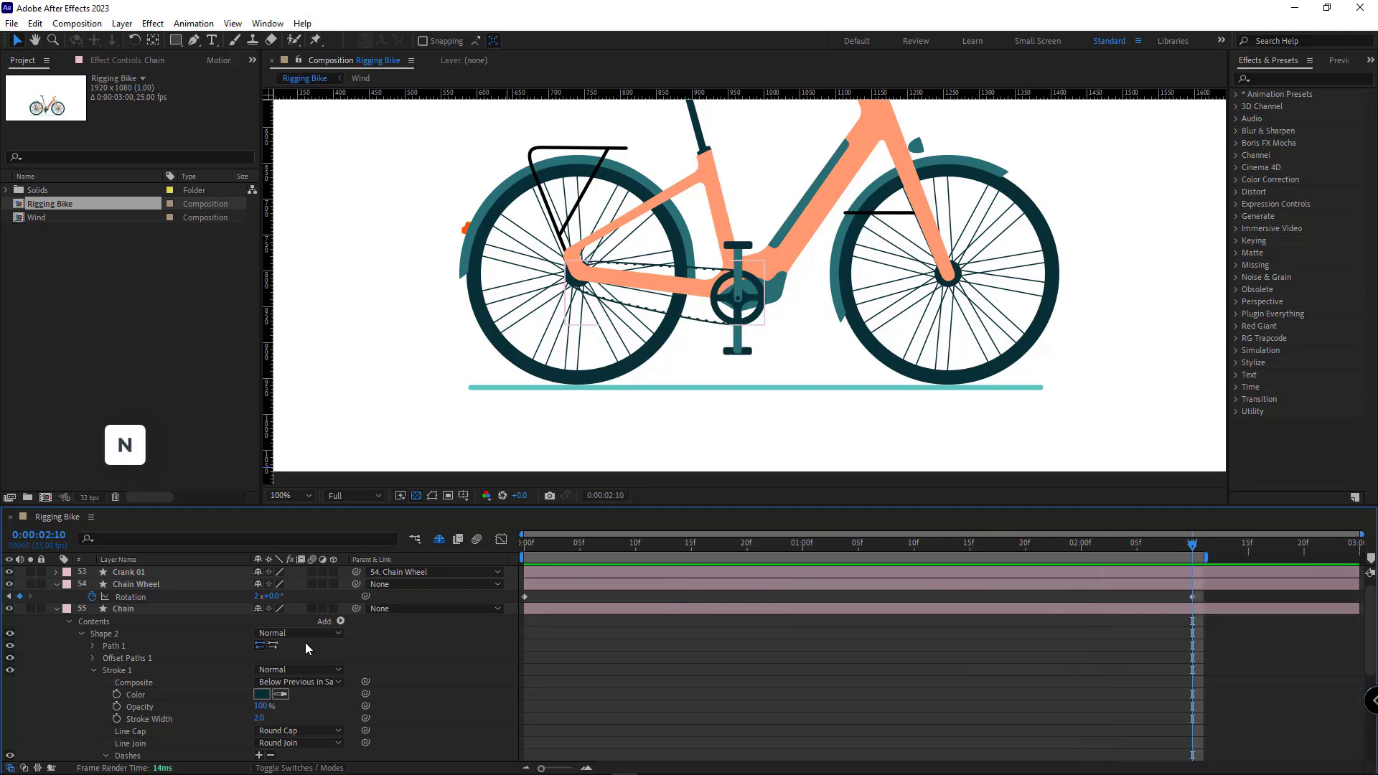
click(57, 609)
click(56, 597)
click(291, 496)
click(292, 512)
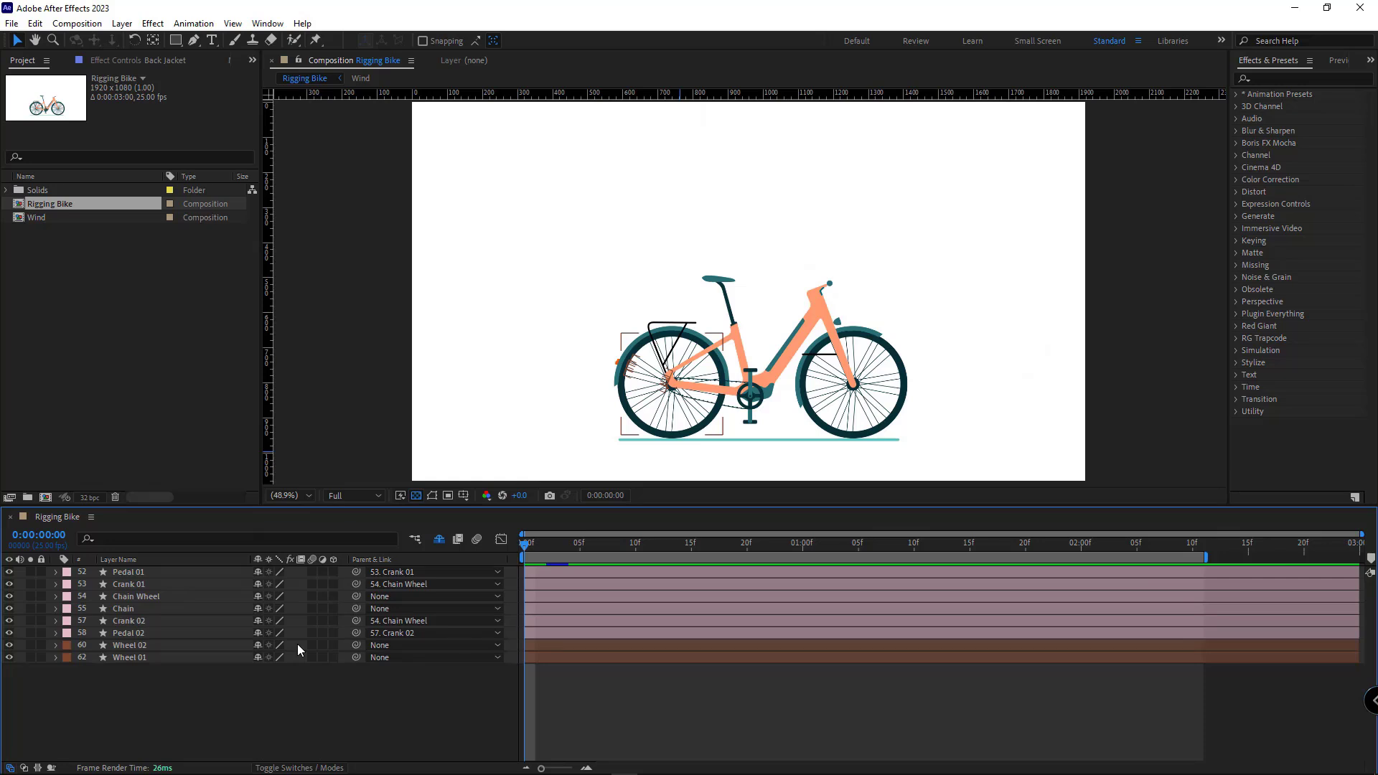
Step: Reveal the shy layers and turn on visibility for the hidden rider layers from Face down to Back Jacket
click(437, 541)
scroll(191, 653, down, 10)
click(145, 658)
scroll(207, 669, down, 8)
shift+click(147, 730)
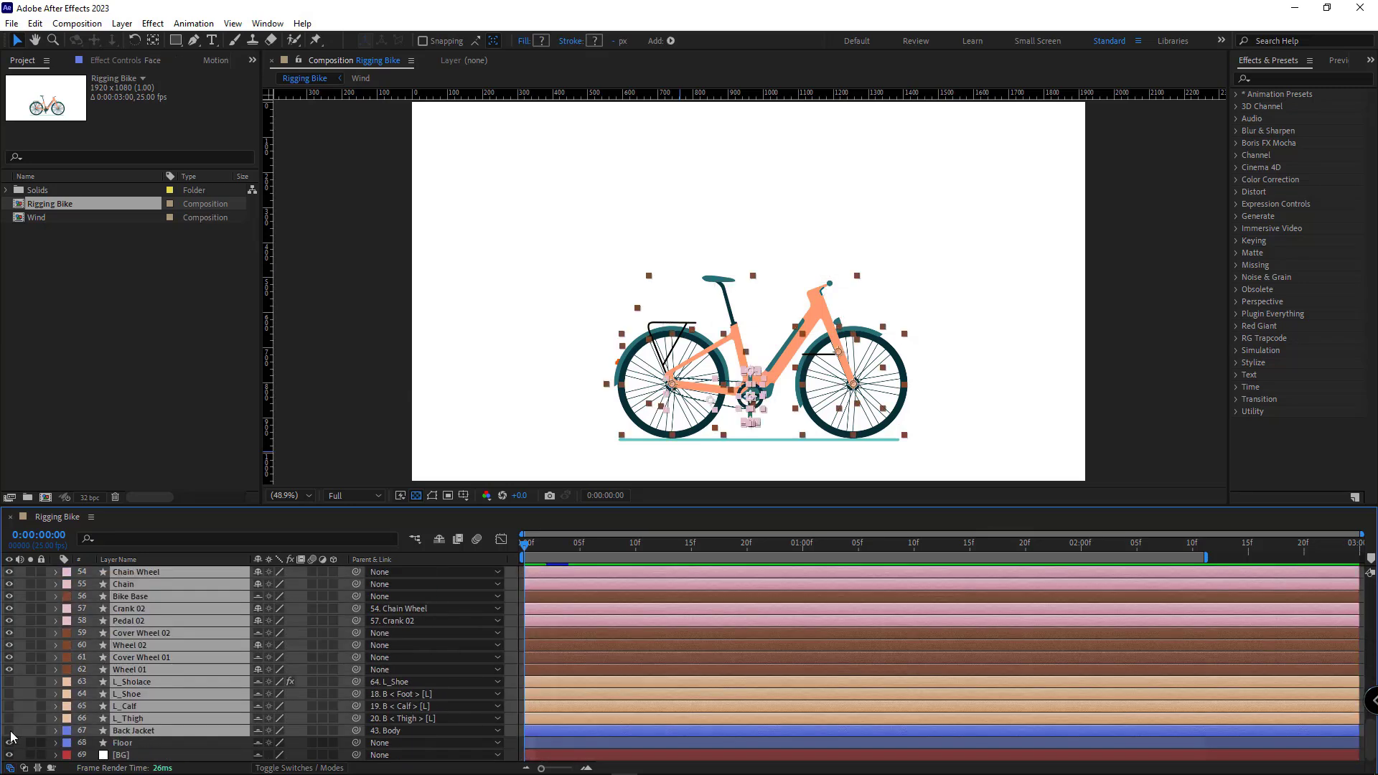
click(9, 731)
key(F2)
Step: Make the two leg controllers, C < Leg > [L] and C < Leg > [R], visible in the composition
scroll(695, 458, up, 2)
scroll(142, 646, up, 15)
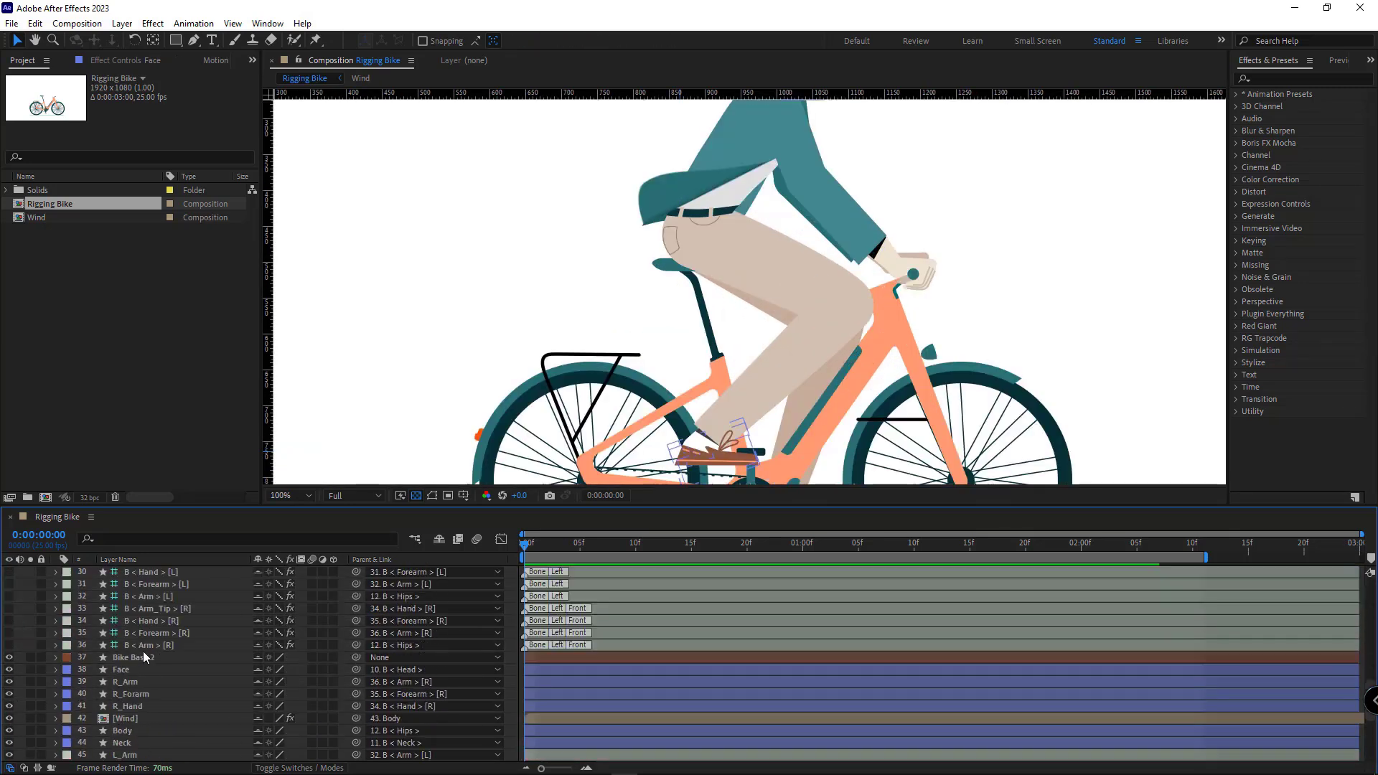
click(156, 621)
shift+click(75, 636)
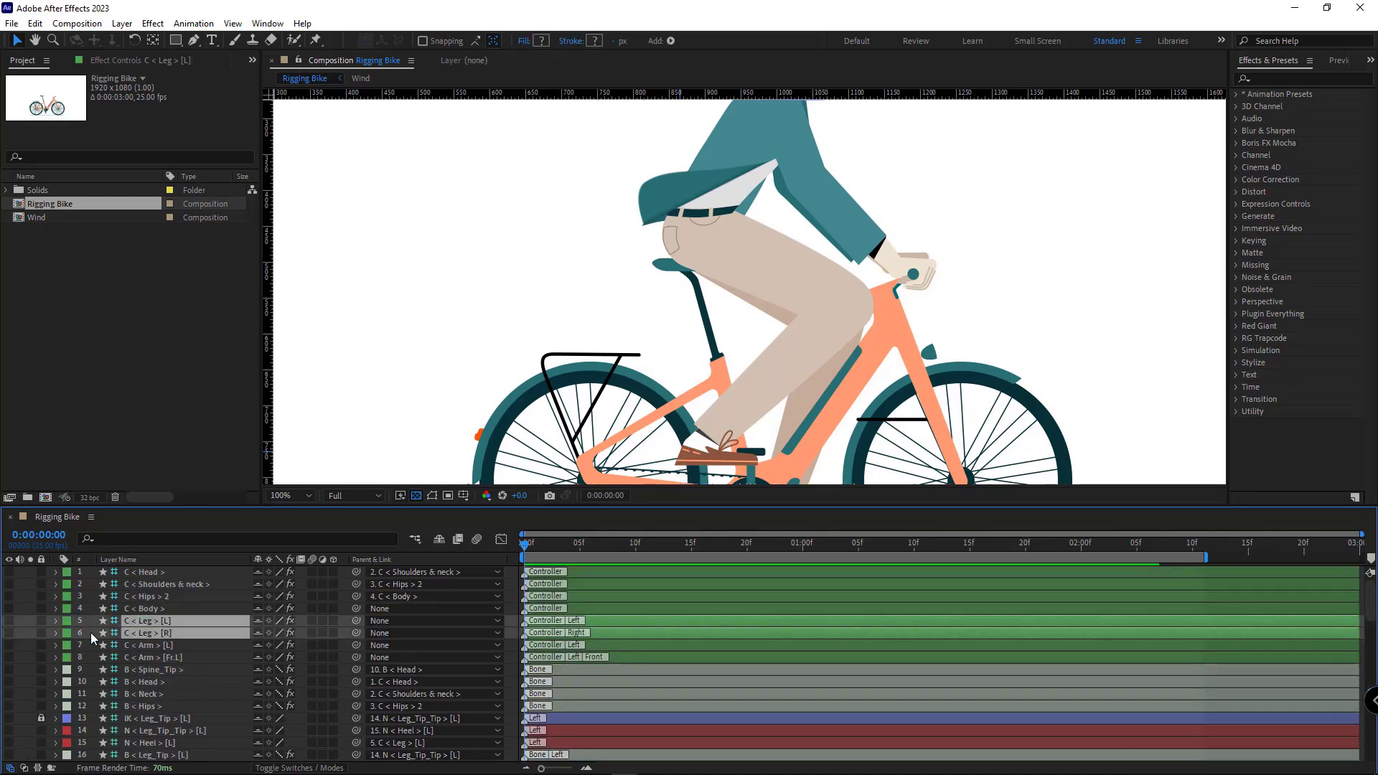
click(9, 634)
key(F2)
Step: Move the C < Leg > [R] controller so the right shoe rests on the upper pedal
drag(699, 470, 663, 300)
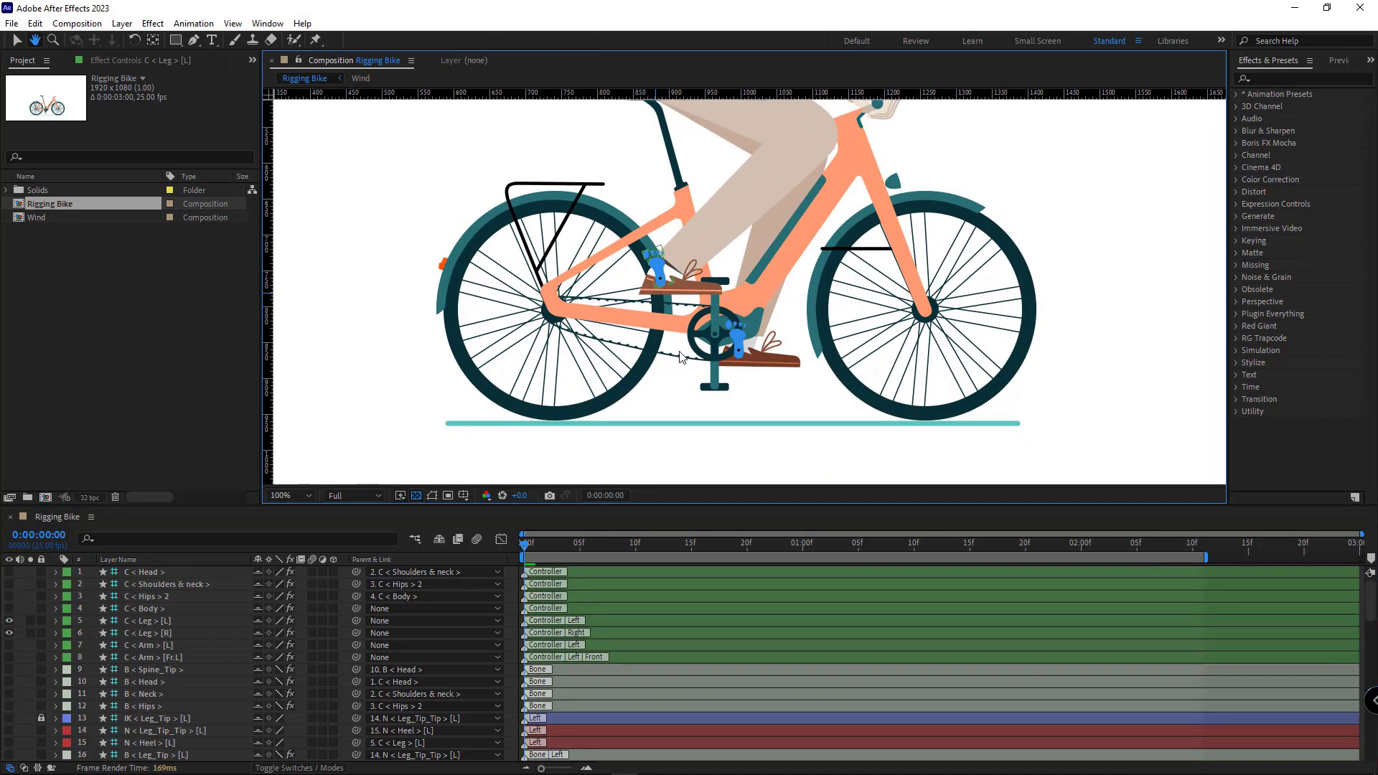
scroll(663, 353, up, 1)
scroll(585, 222, up, 2)
click(557, 315)
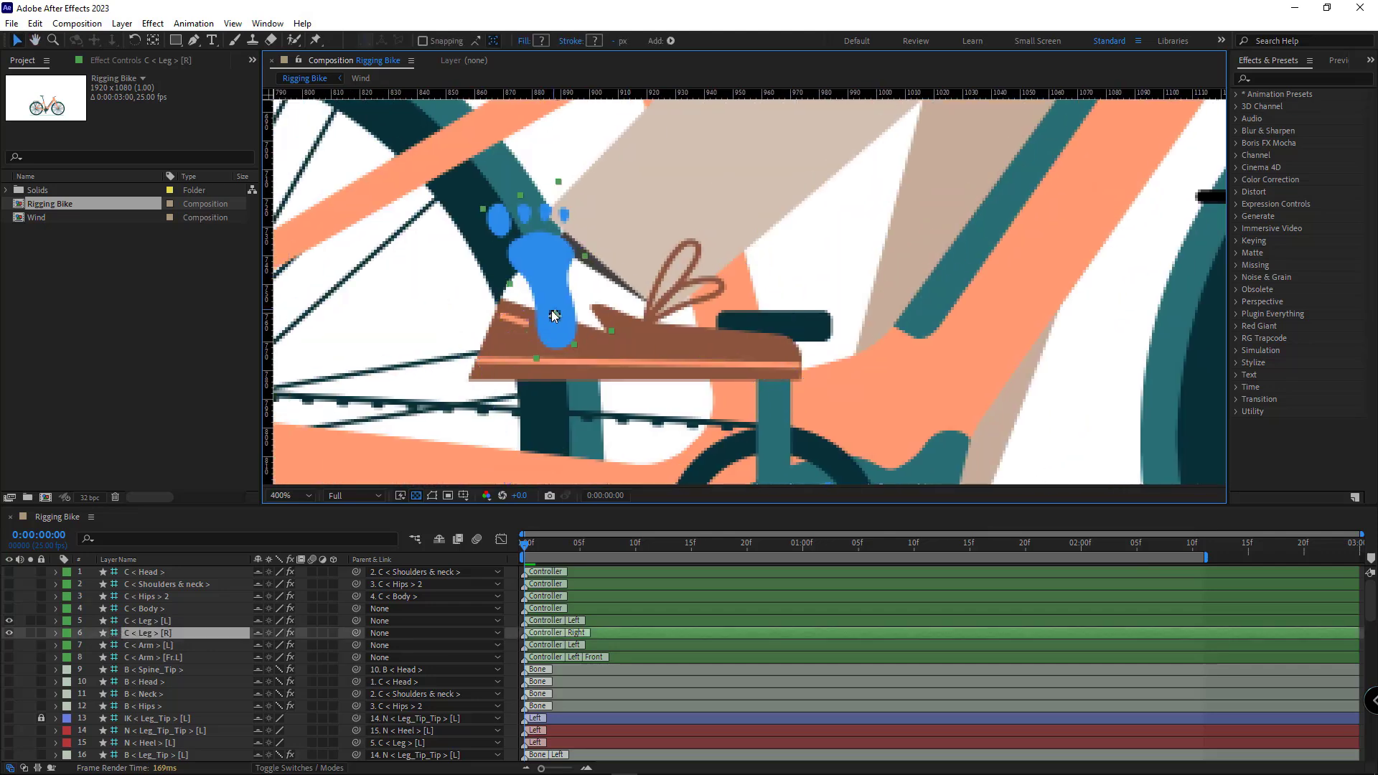
drag(636, 291, 686, 245)
Step: Move the C < Leg > [L] controller so the left shoe rests on the lower pedal
scroll(740, 368, down, 1)
scroll(804, 419, up, 2)
click(789, 277)
drag(789, 276, 618, 328)
scroll(750, 291, down, 2)
scroll(728, 180, up, 1)
Step: Identify the upper pedal's layer and parent the C < Leg > [R] controller to Pedal 01
click(751, 293)
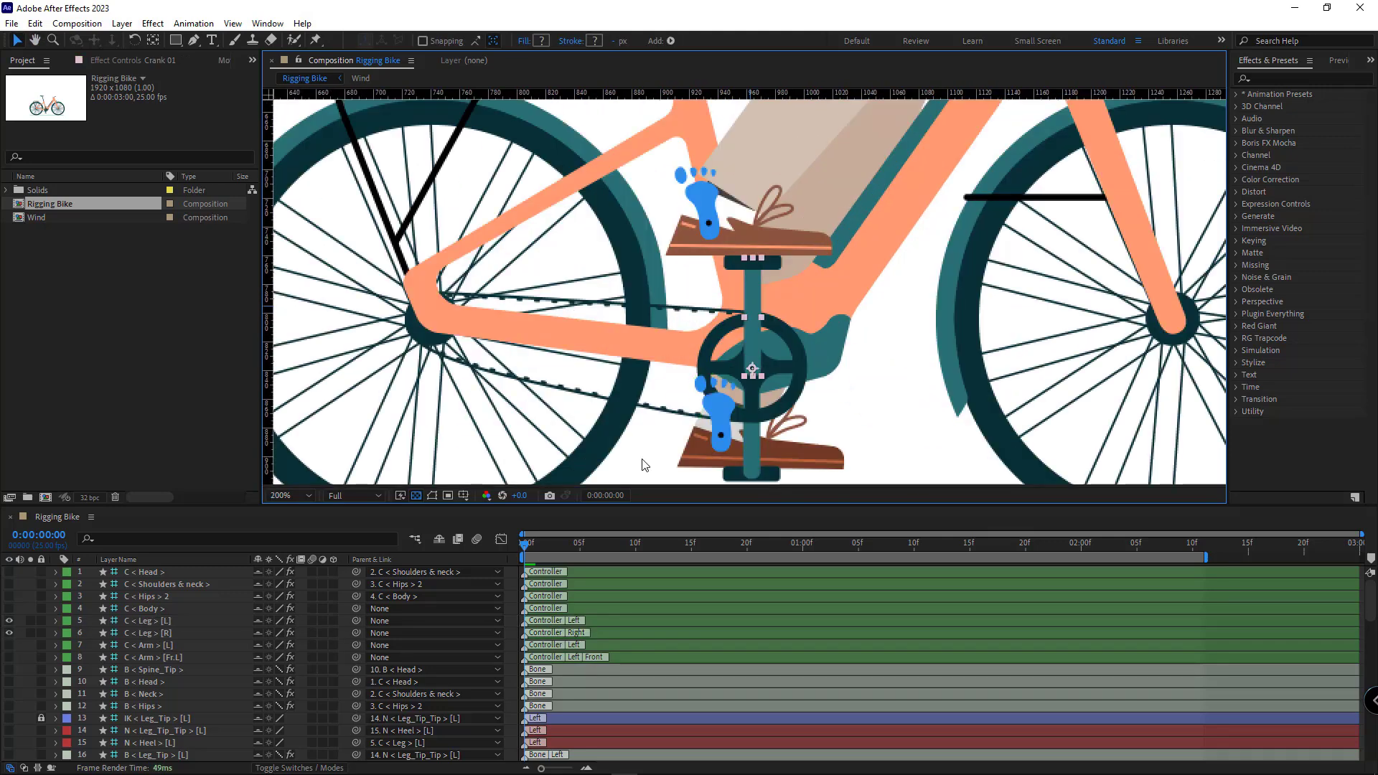
scroll(220, 610, down, 9)
scroll(219, 609, down, 7)
click(145, 608)
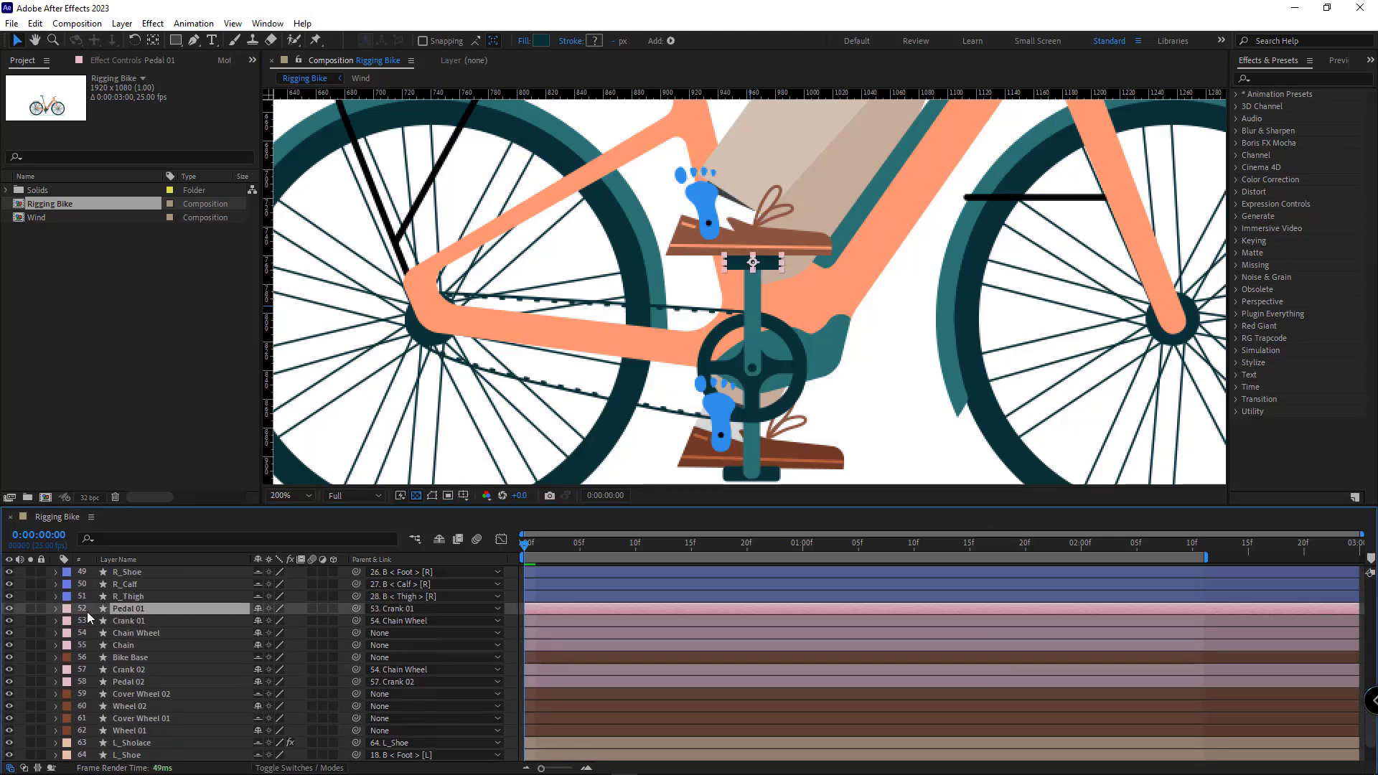
scroll(210, 610, up, 15)
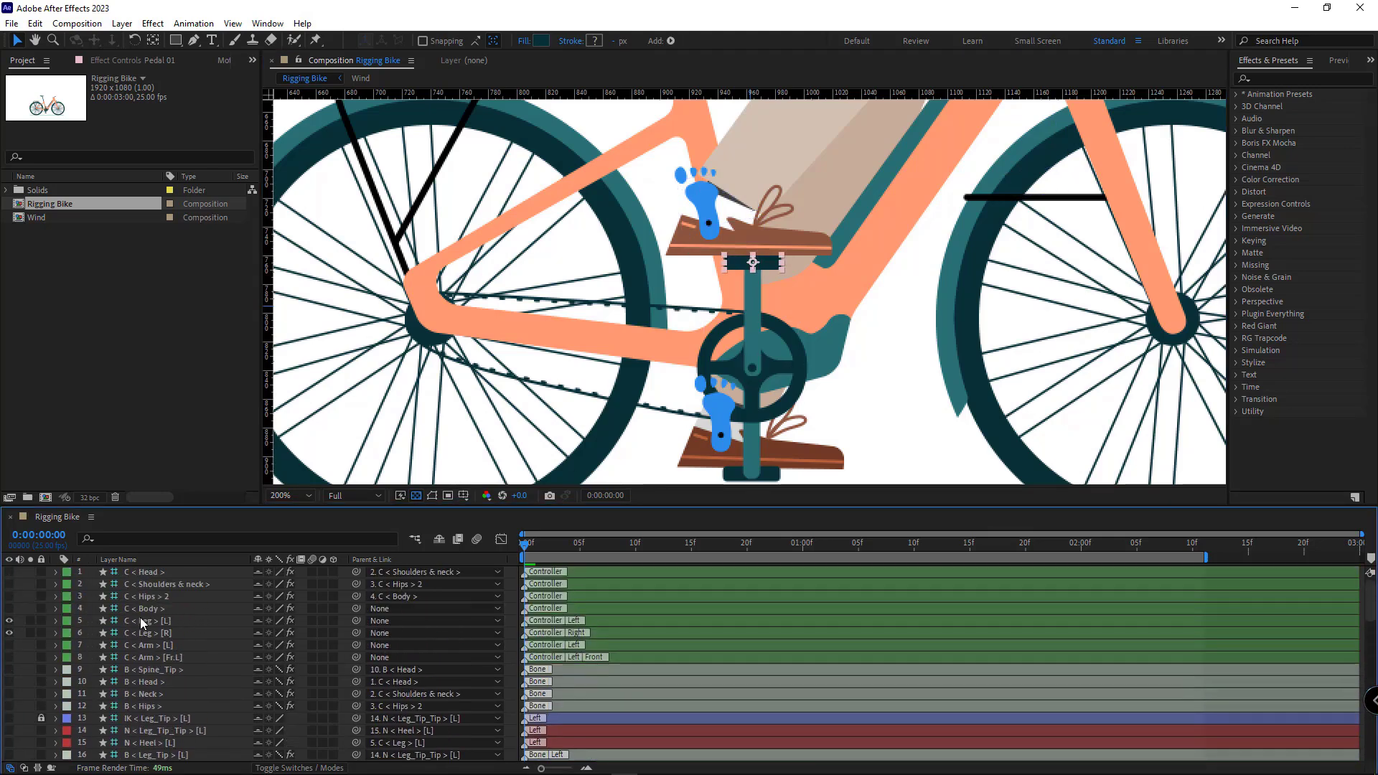
click(151, 632)
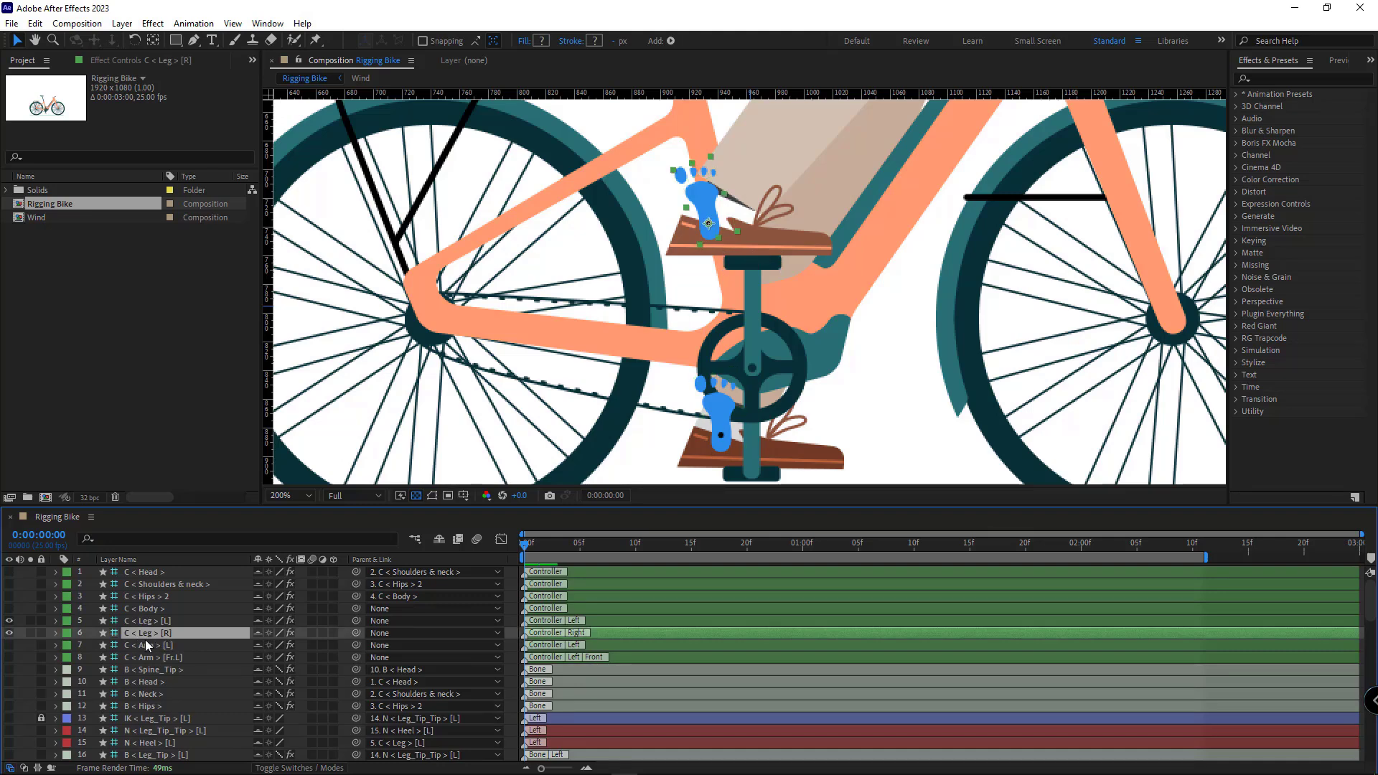
click(403, 636)
mouse_move(422, 768)
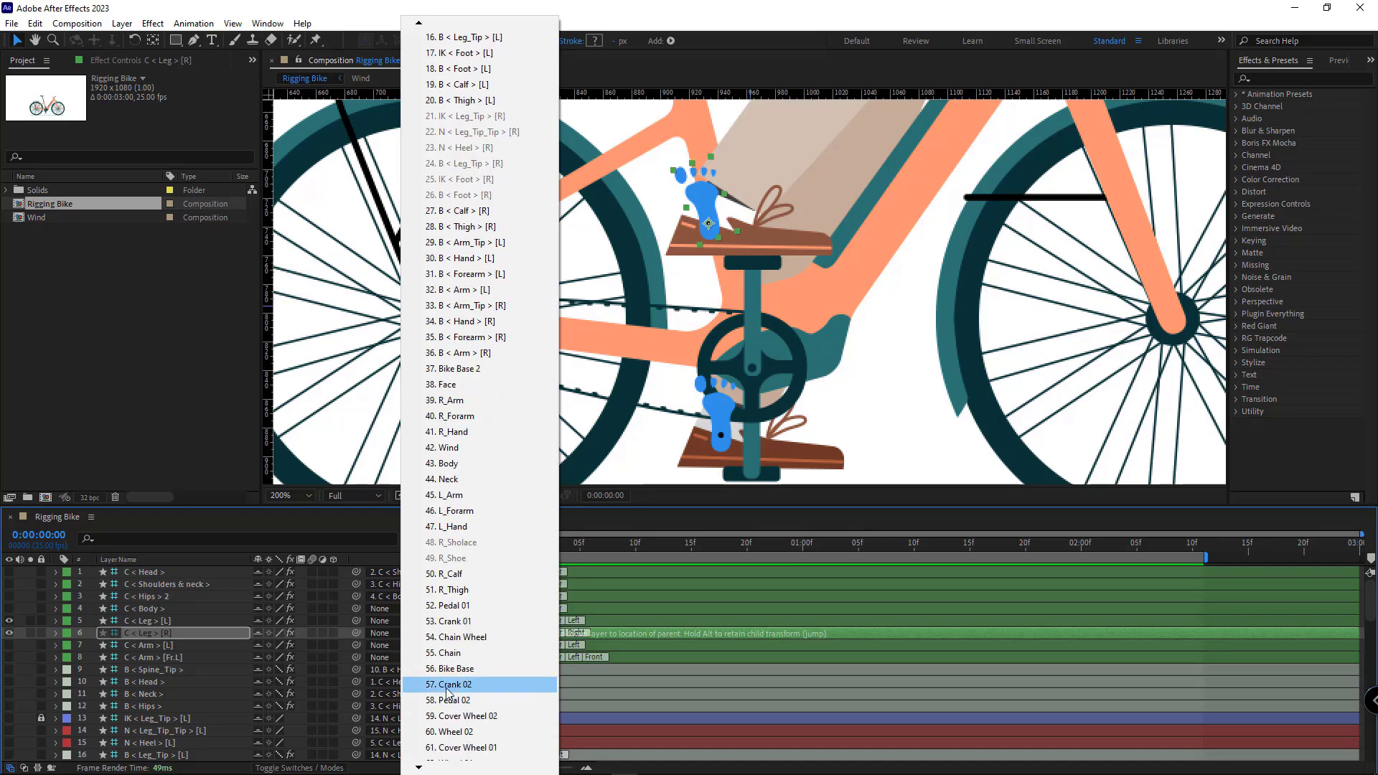
click(453, 605)
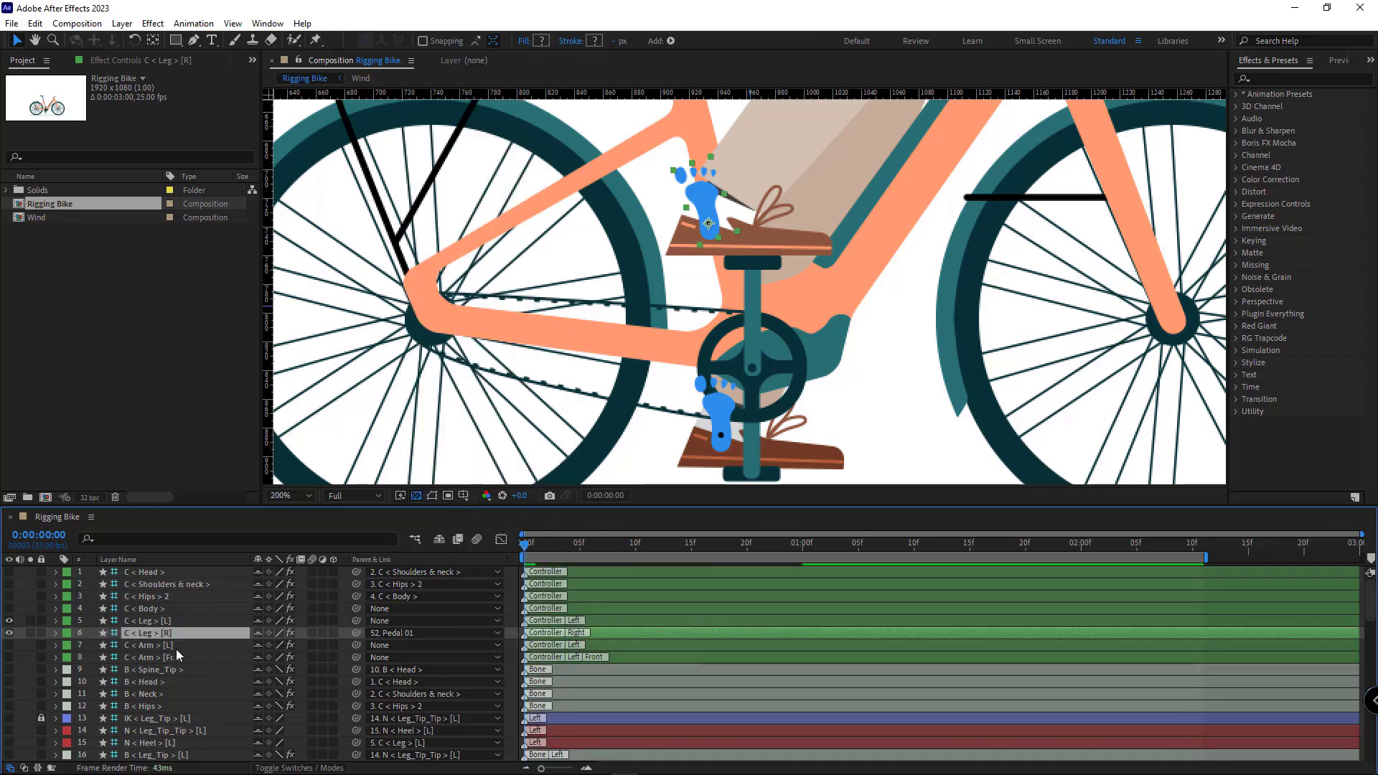
Step: Parent the C < Leg > [L] controller to Pedal 02
click(146, 621)
click(393, 621)
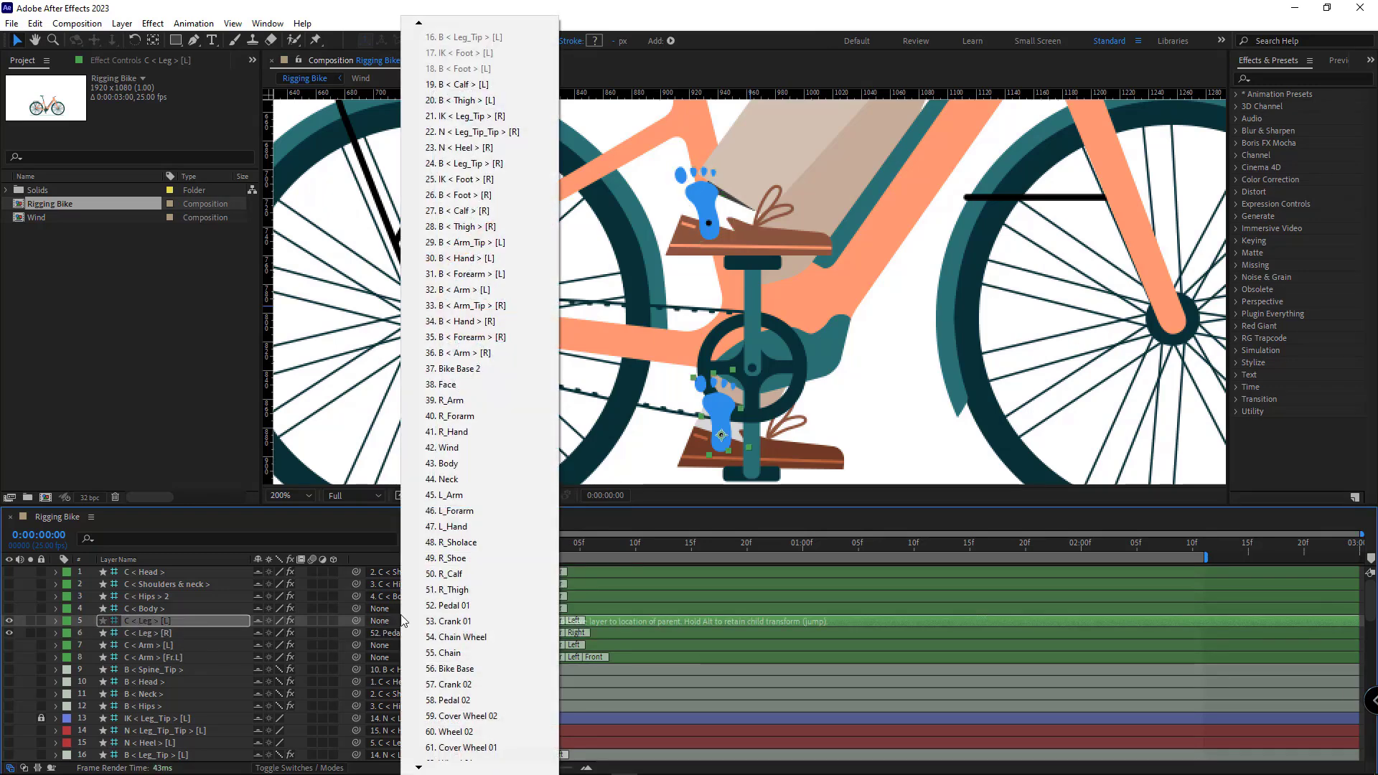
mouse_move(429, 769)
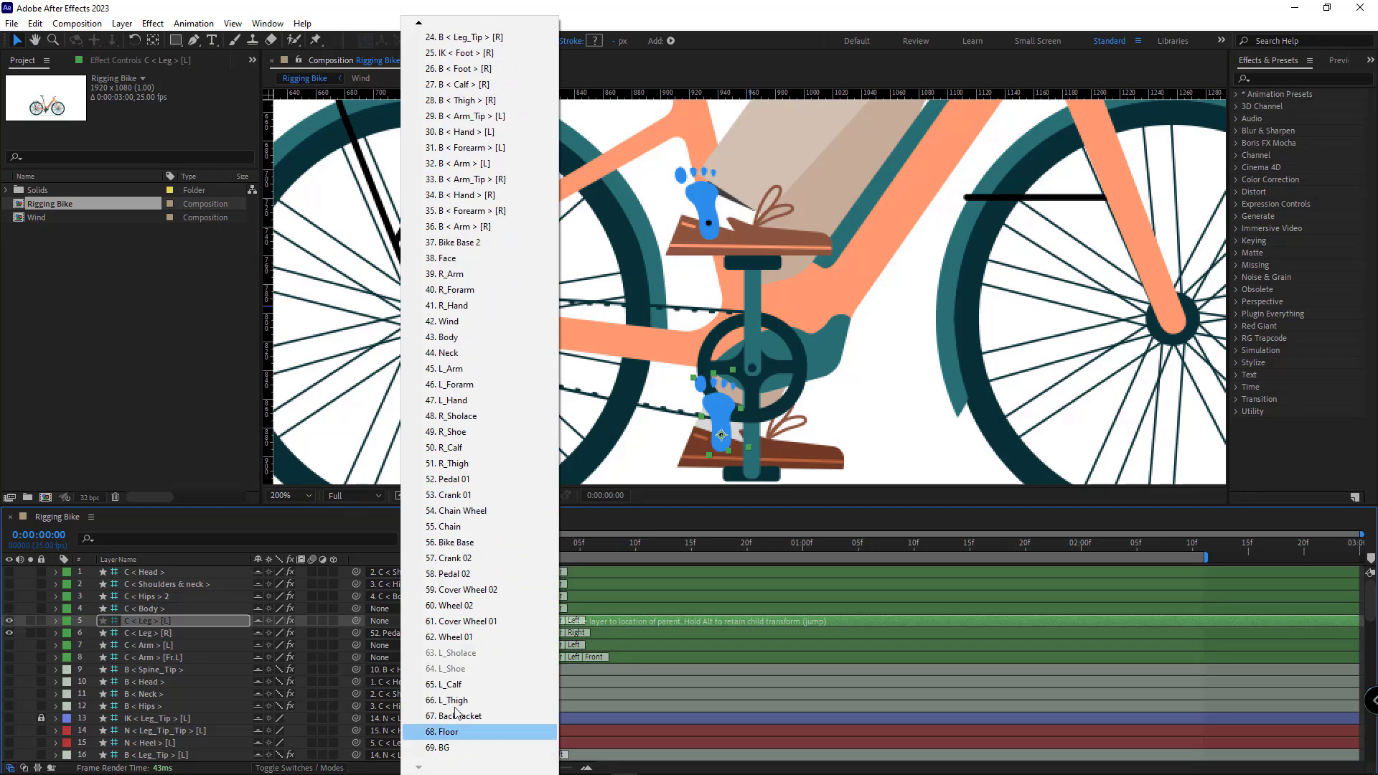
click(448, 574)
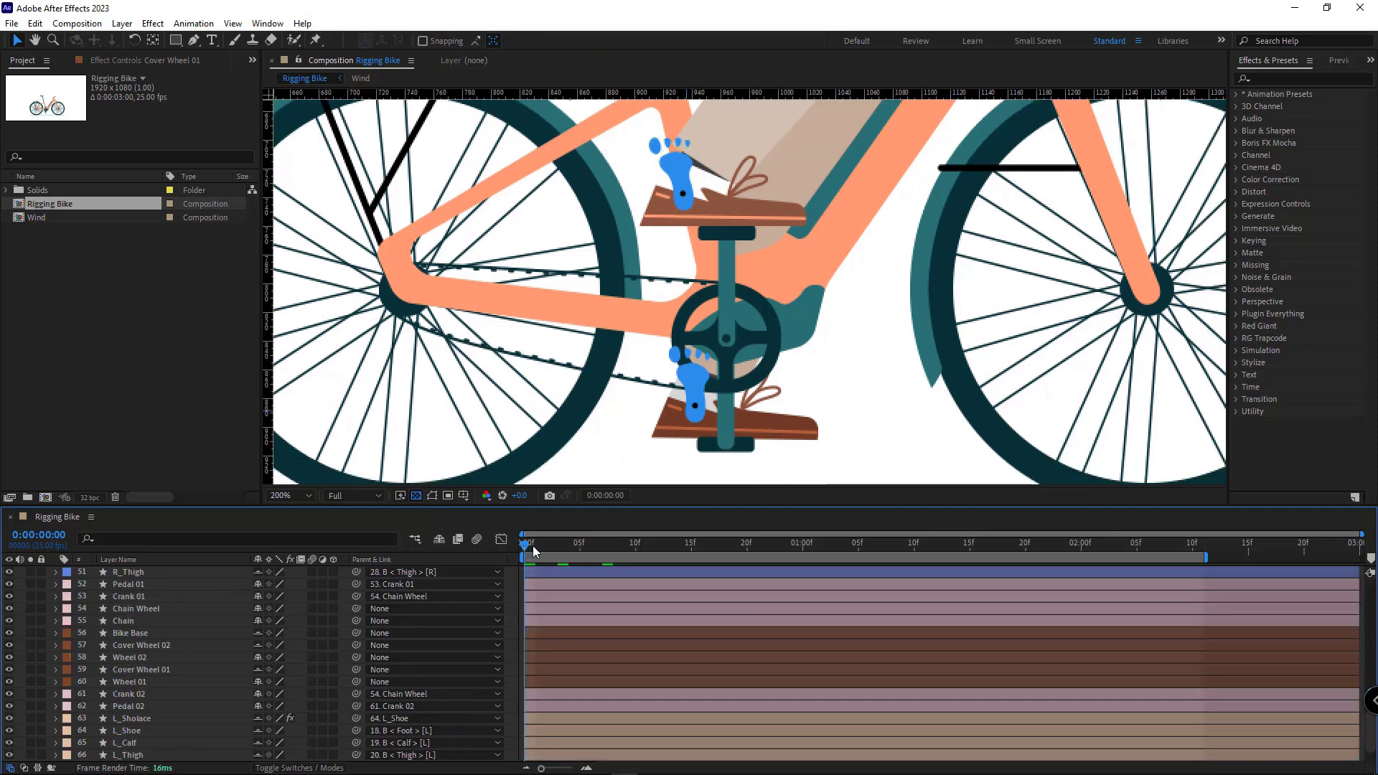
Step: Scrub and play the animation with the whole composition in view to check the rider's pedalling
drag(527, 547, 958, 545)
click(305, 496)
click(322, 512)
click(515, 545)
key(space)
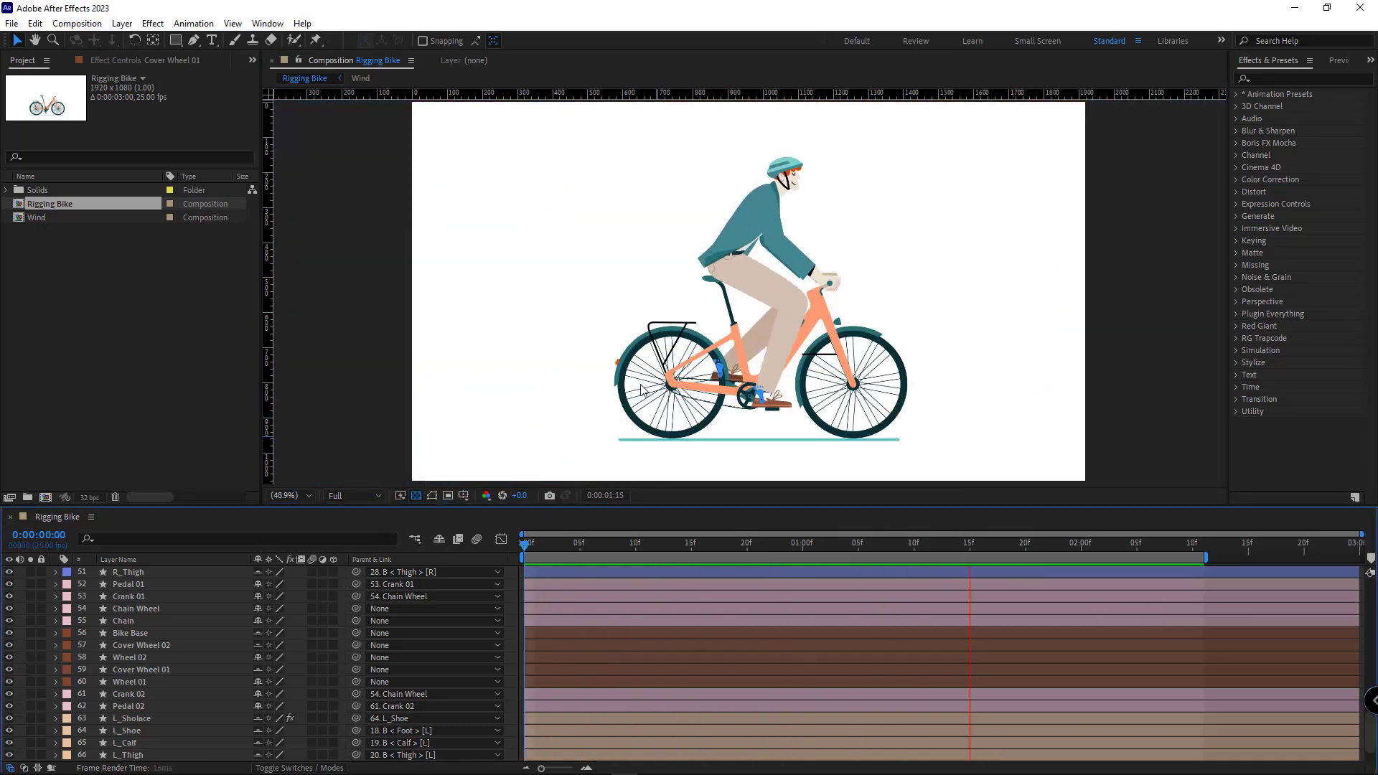
Step: Keyframe the Rotation of Wheel 01 and Wheel 02 from 0 at the first frame to 2 full revolutions at 0:00:02:10
click(147, 682)
click(145, 684)
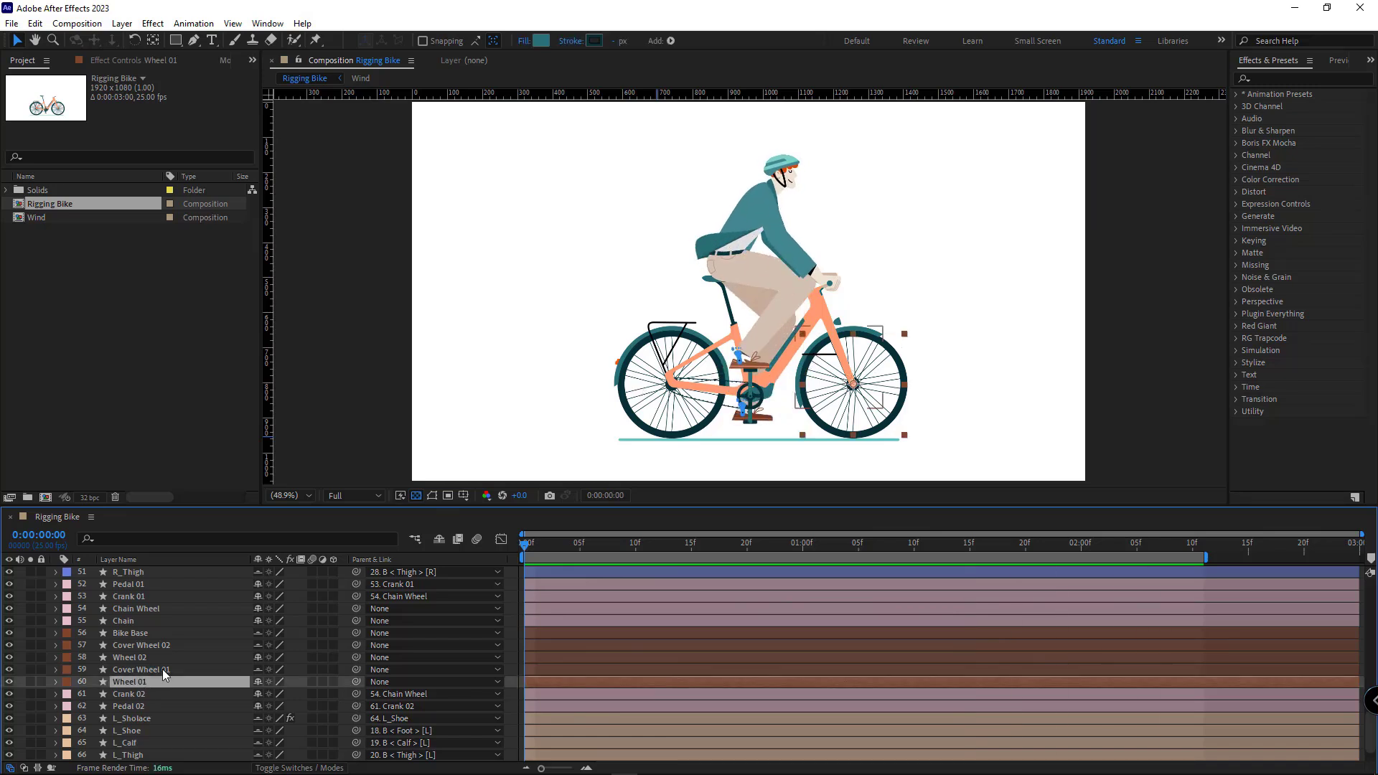
ctrl+click(169, 658)
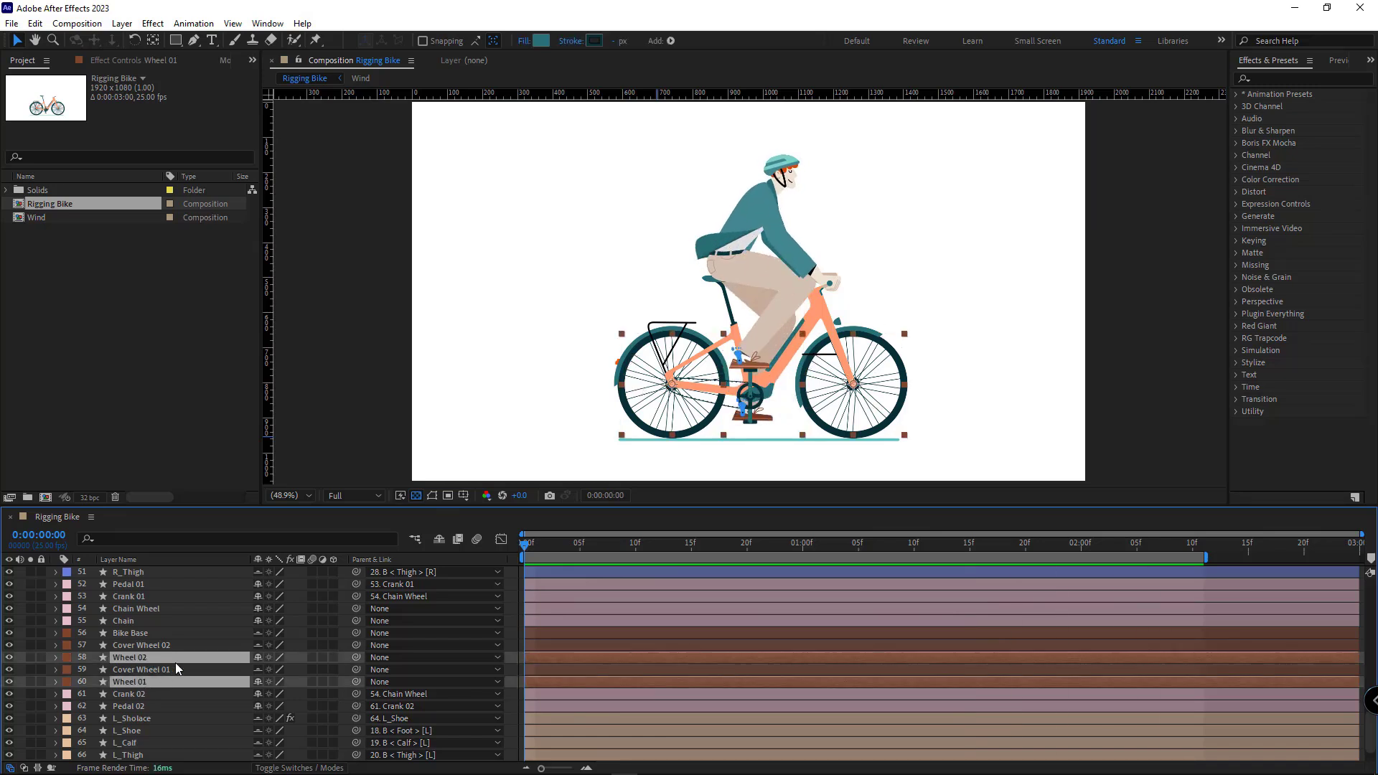
key(r)
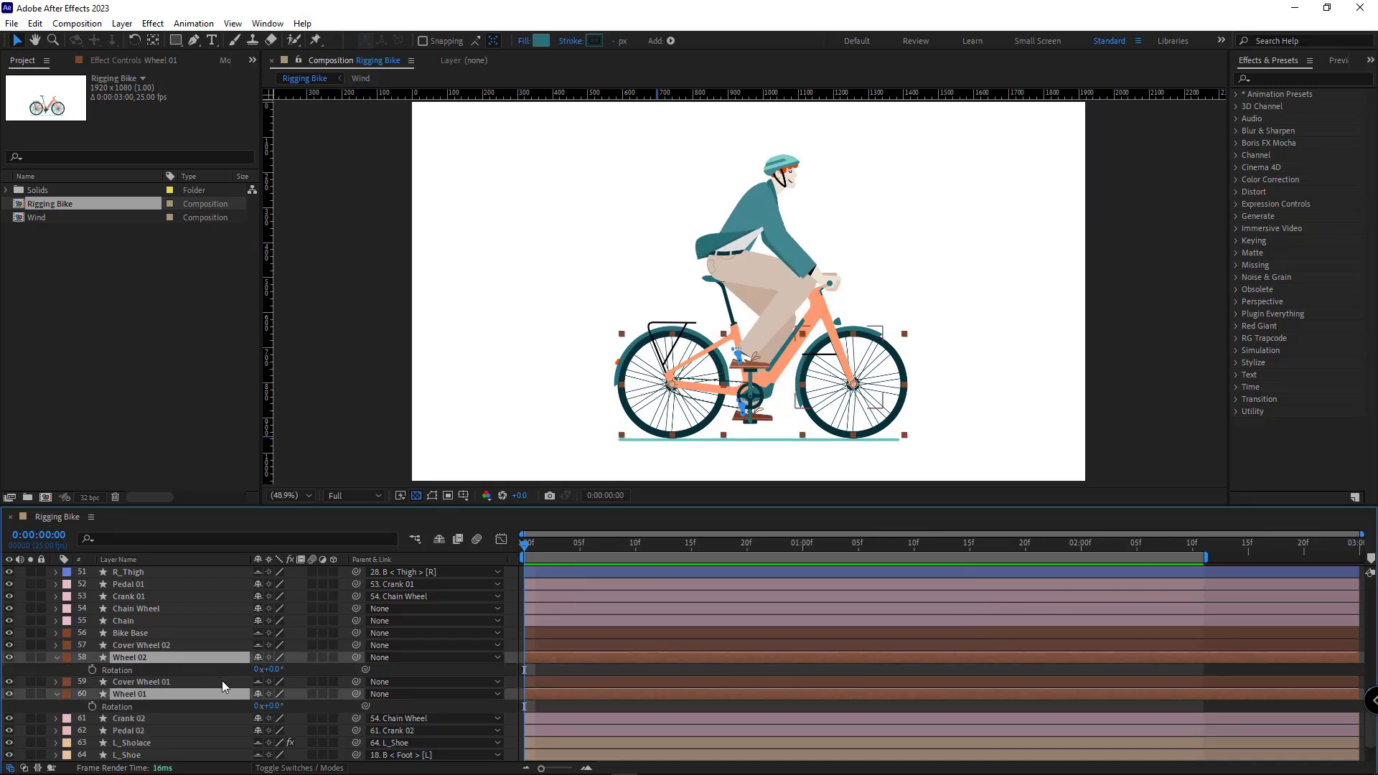
click(92, 670)
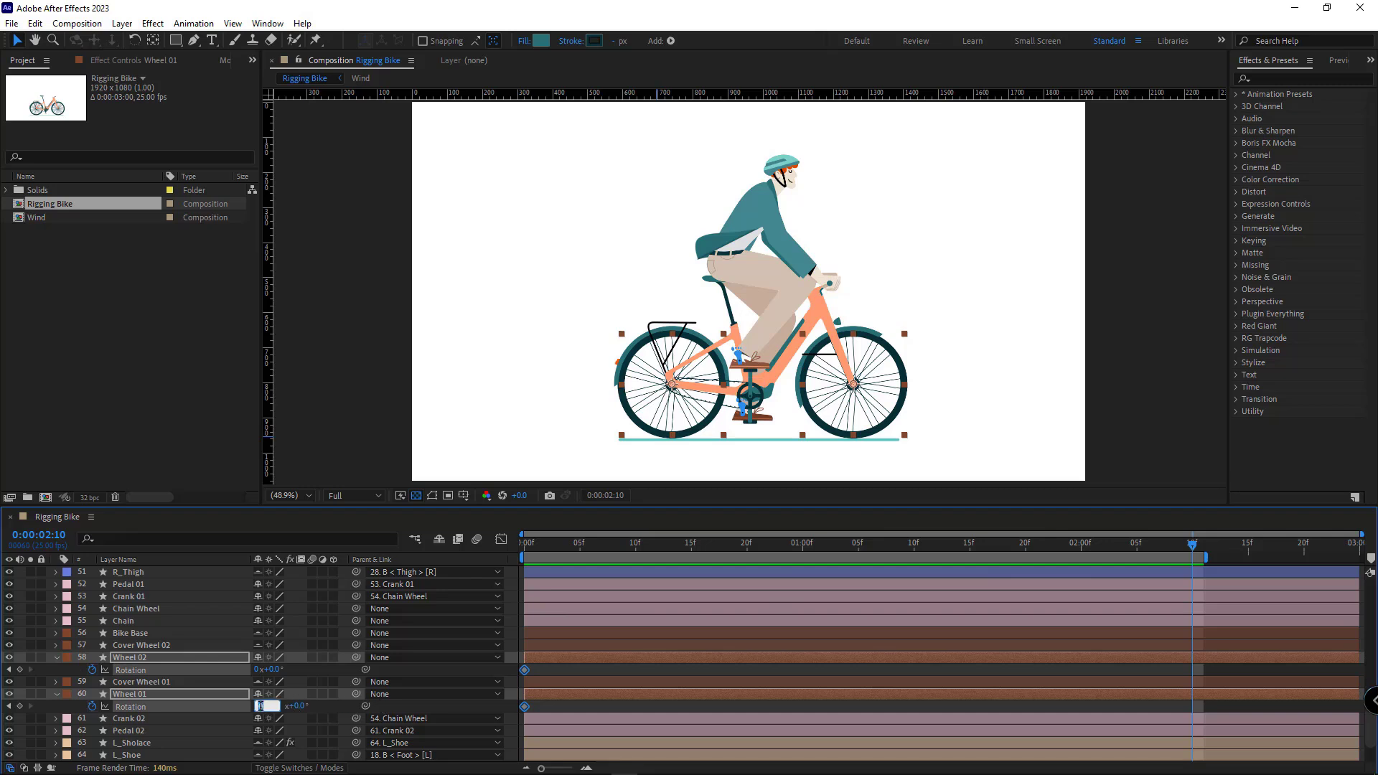
text(2)
key(Return)
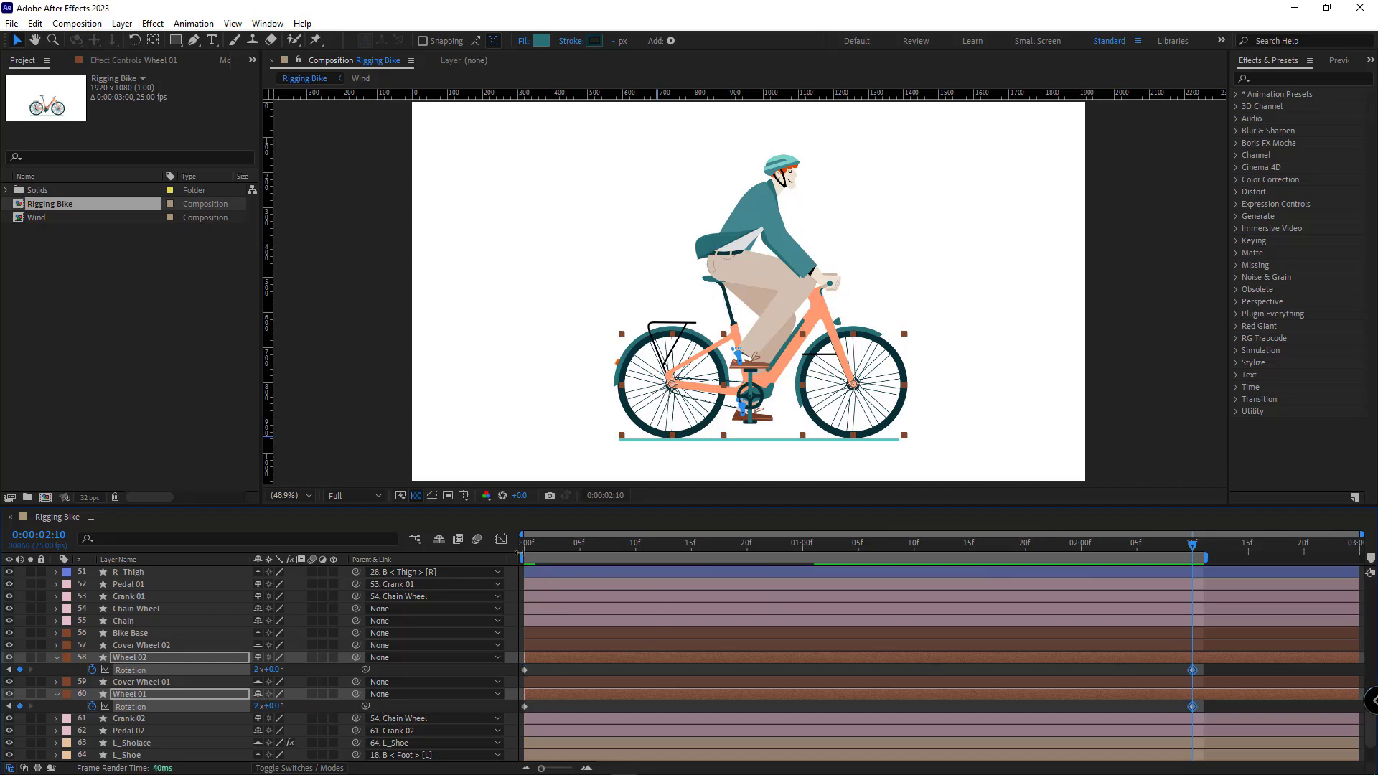
Step: Play the animation from the first frame to check the wheels spinning along with the rider's pedalling
drag(536, 545, 415, 545)
click(729, 679)
key(space)
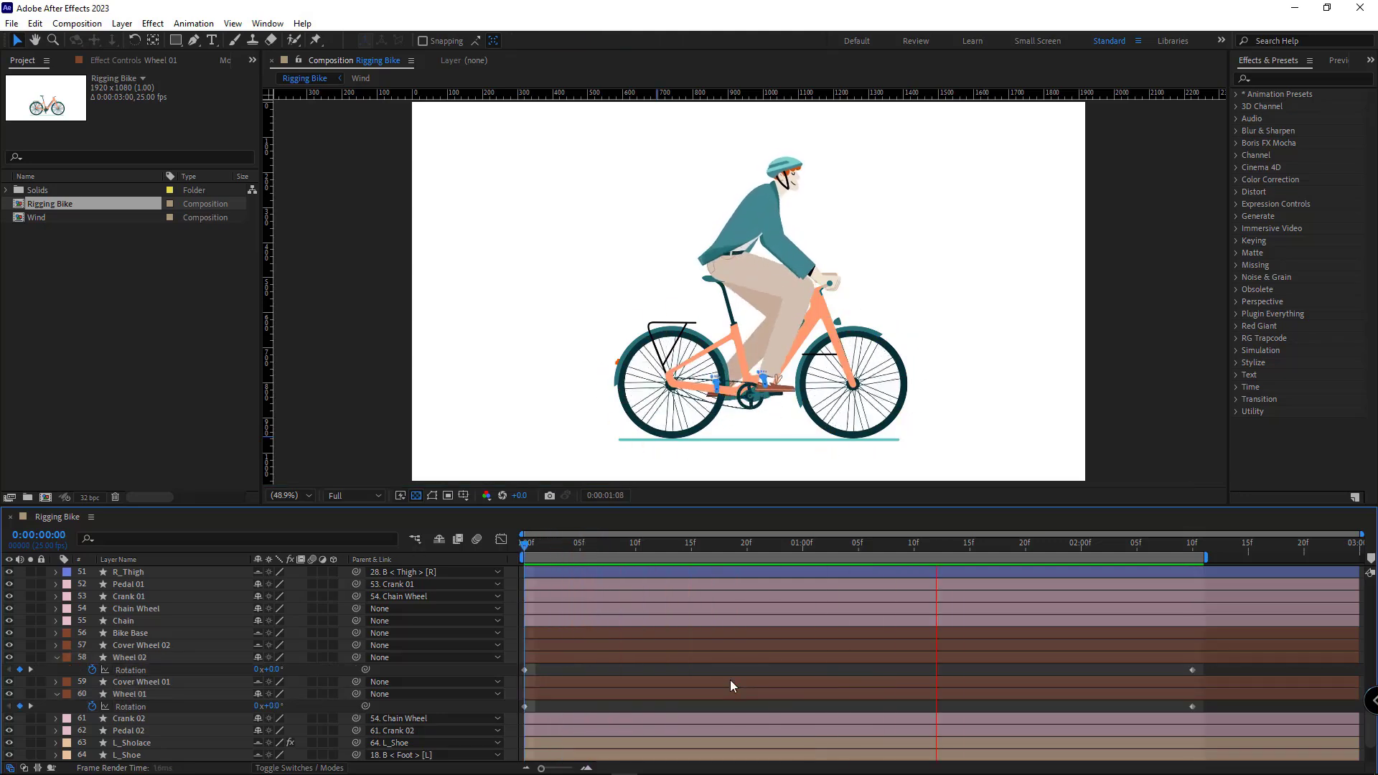